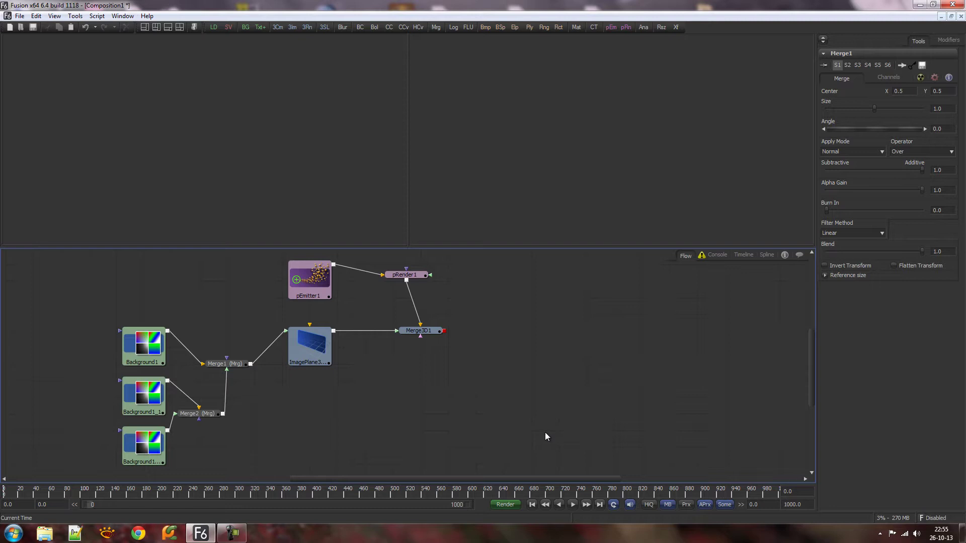
Launch hos_AttributeSpreadsheet from the Script menu and move its window to the right
left_click(97, 16)
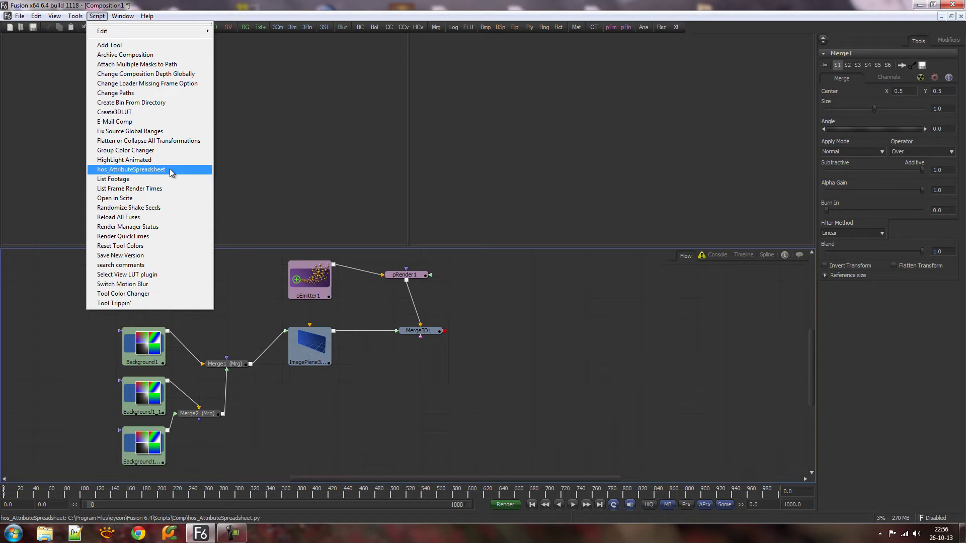
left_click(131, 169)
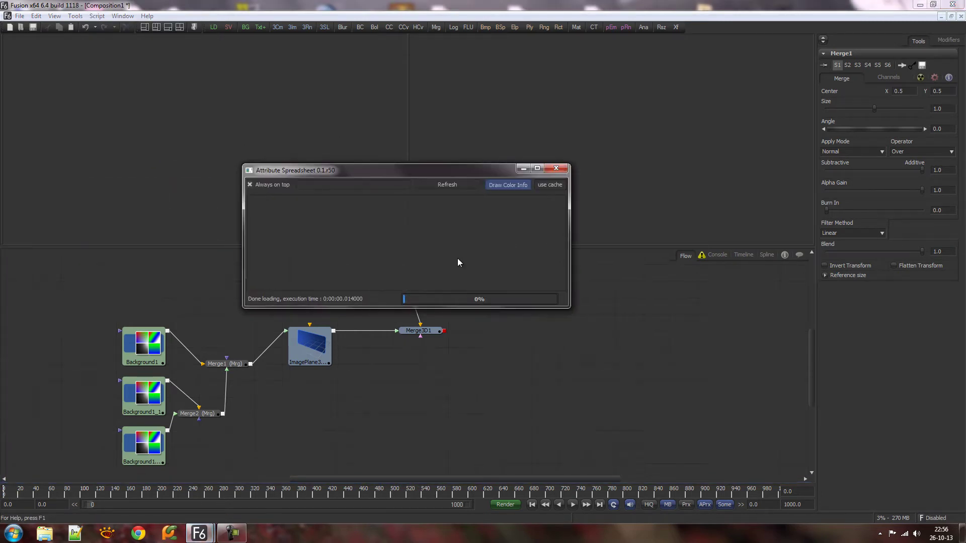
left_click_drag(292, 172, 496, 176)
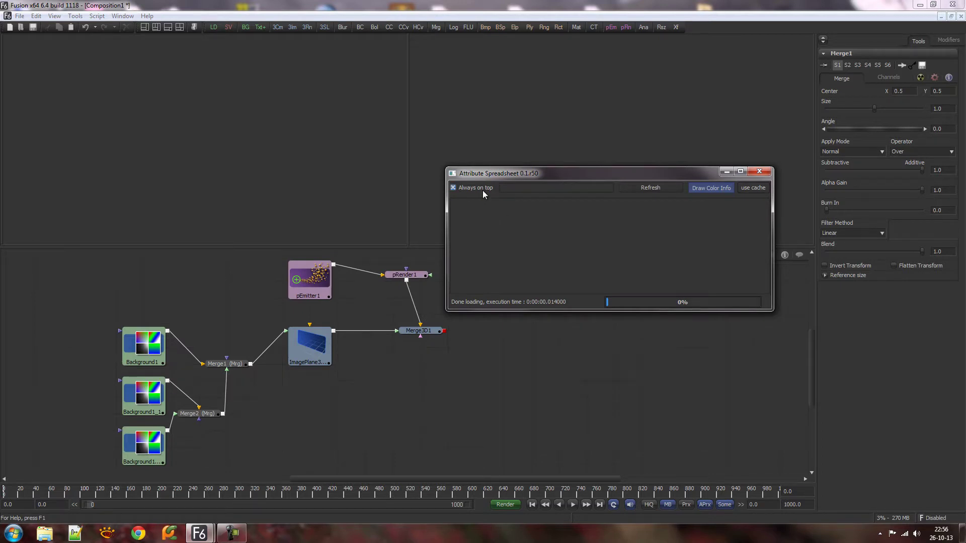
Turn off the spreadsheet's Always on top, check it drops behind Fusion, then bring it forward
left_click(460, 342)
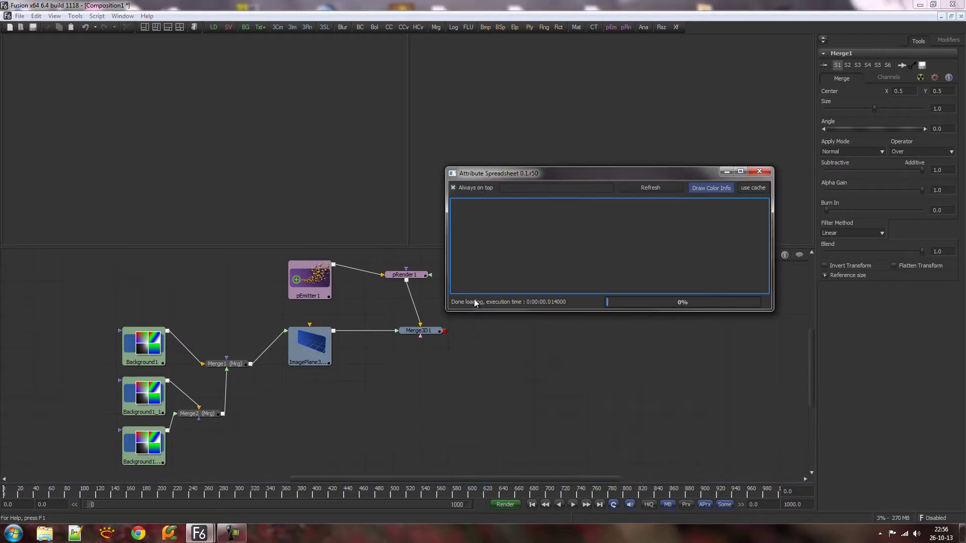
left_click(473, 285)
left_click(474, 187)
left_click(501, 363)
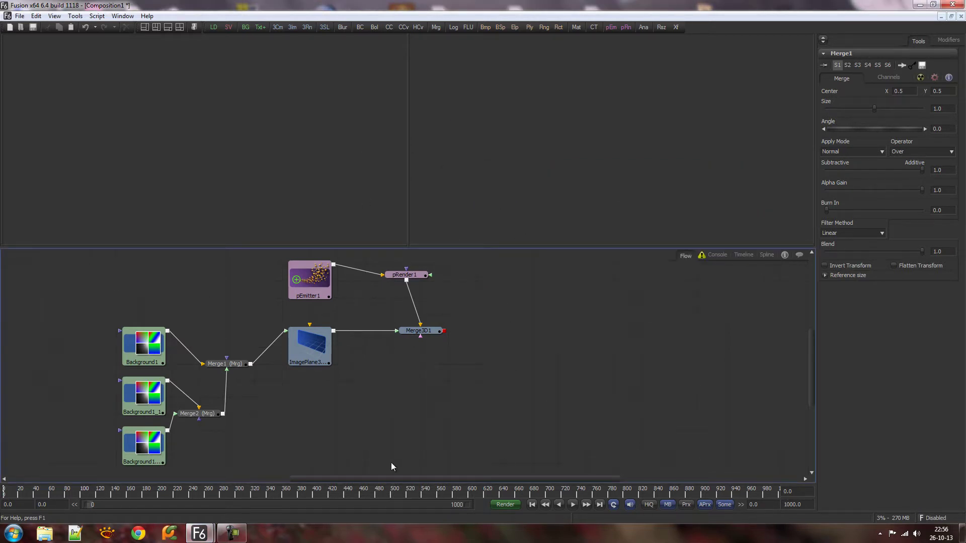
mouse_move(200, 537)
left_click(263, 492)
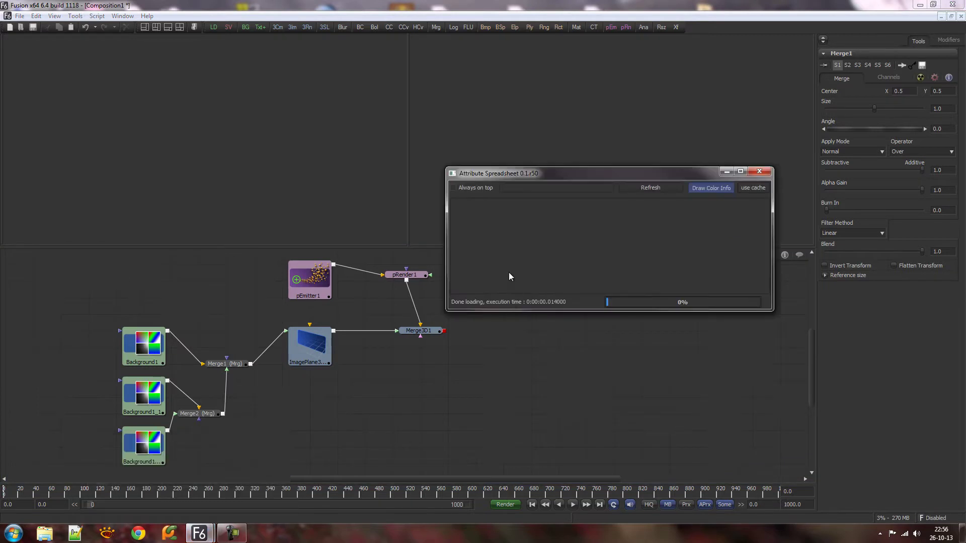
Keep the spreadsheet always on top and load the three box-selected Background tools into it
left_click(467, 187)
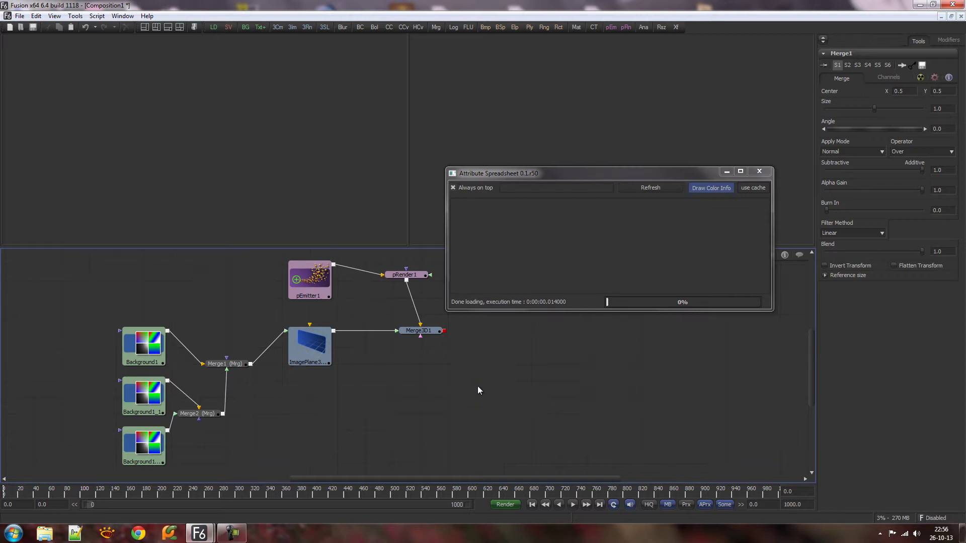
left_click_drag(86, 322, 143, 460)
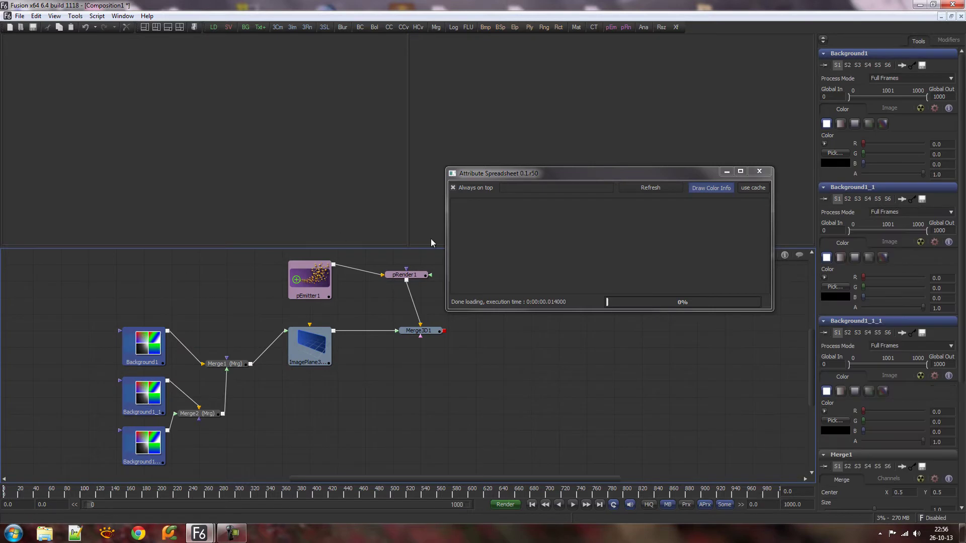
left_click(644, 188)
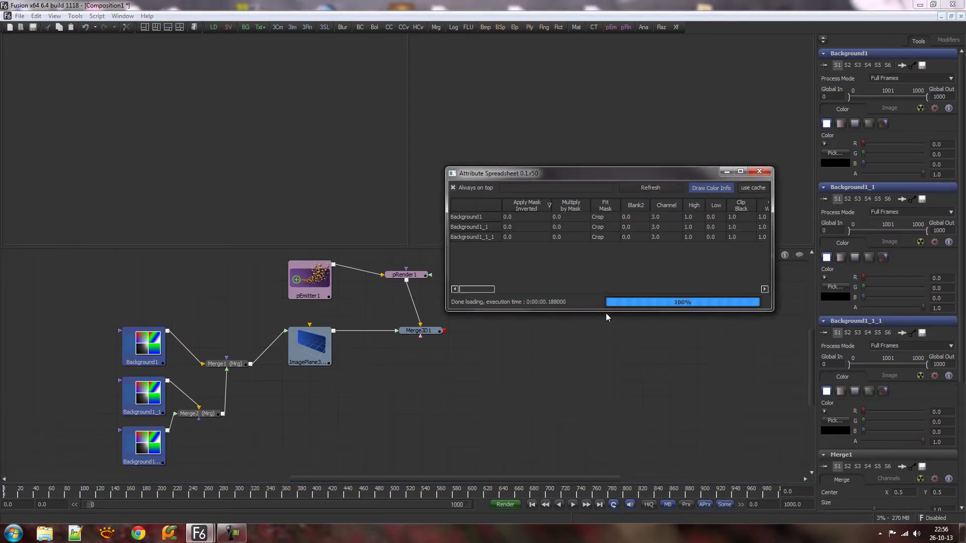
Filter the spreadsheet columns by 'Top Left'
left_click(539, 188)
type("TopL")
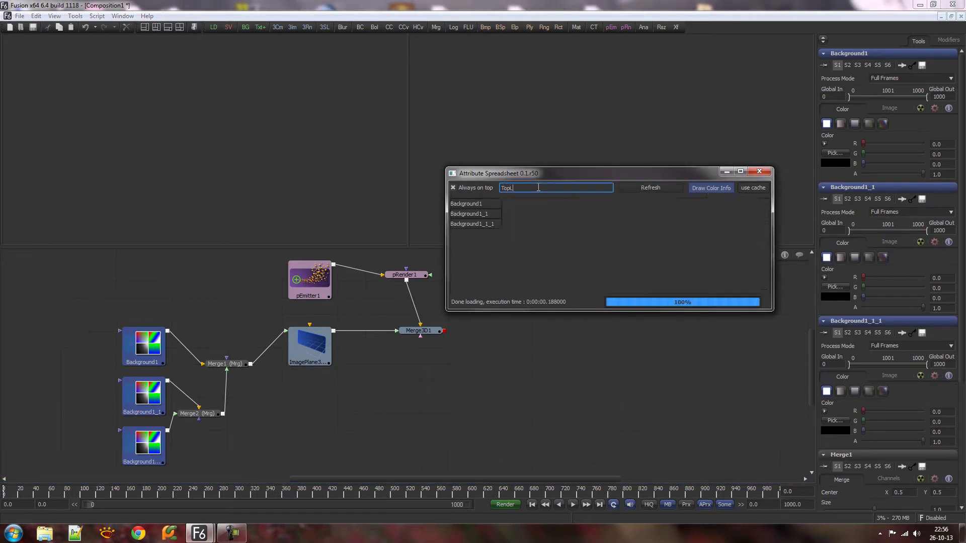
type("ef")
key("BackSpace")
key("BackSpace")
key("BackSpace")
type(":eft")
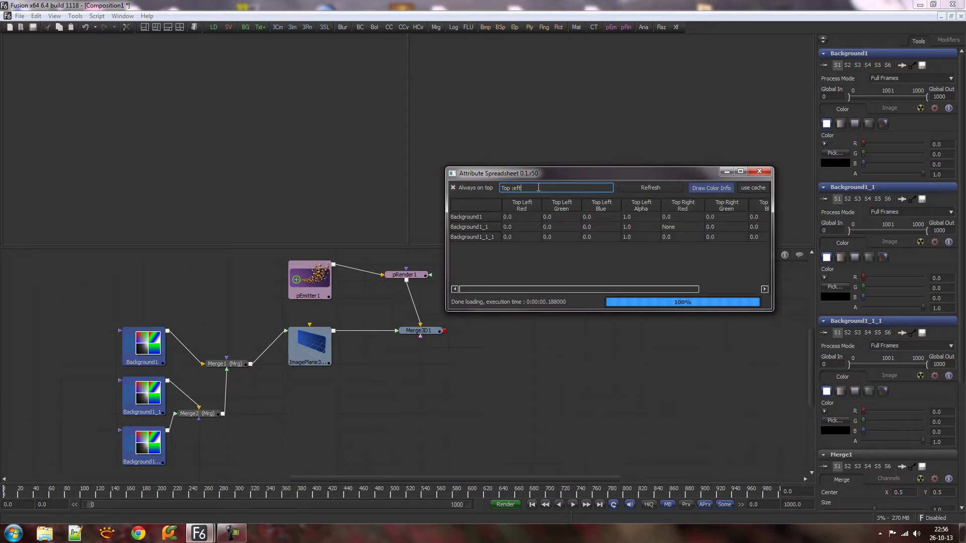
key("BackSpace")
key("BackSpace")
key("BackSpace")
type("Left")
Drag all three Backgrounds' Top Left Green, Blue and Alpha cells onto Background1's Top Left Red
left_click_drag(646, 235, 561, 217)
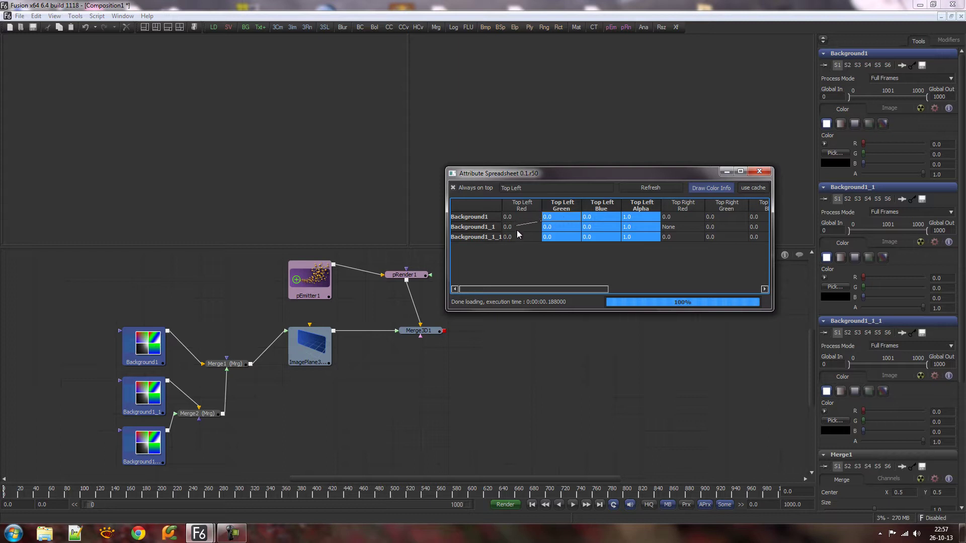
left_click_drag(518, 217, 518, 218)
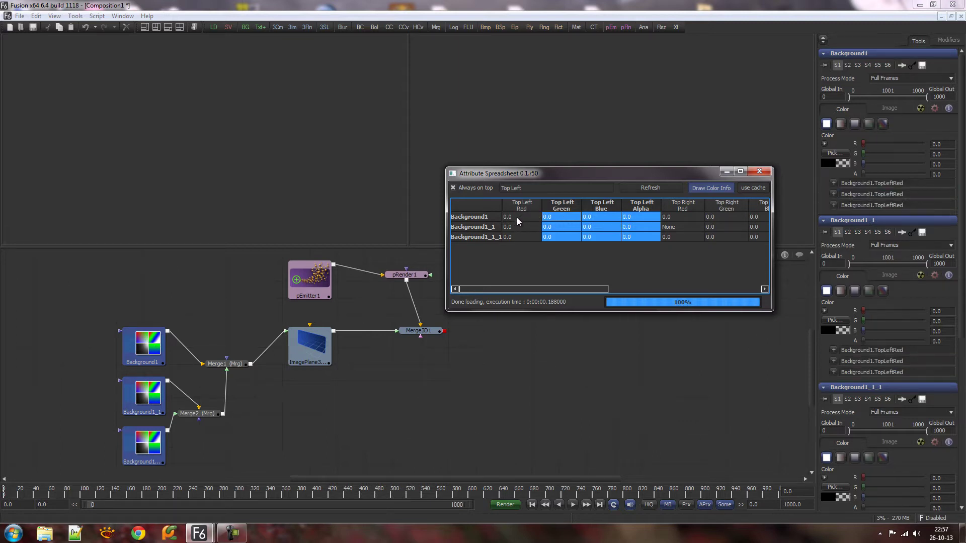
left_click(539, 263)
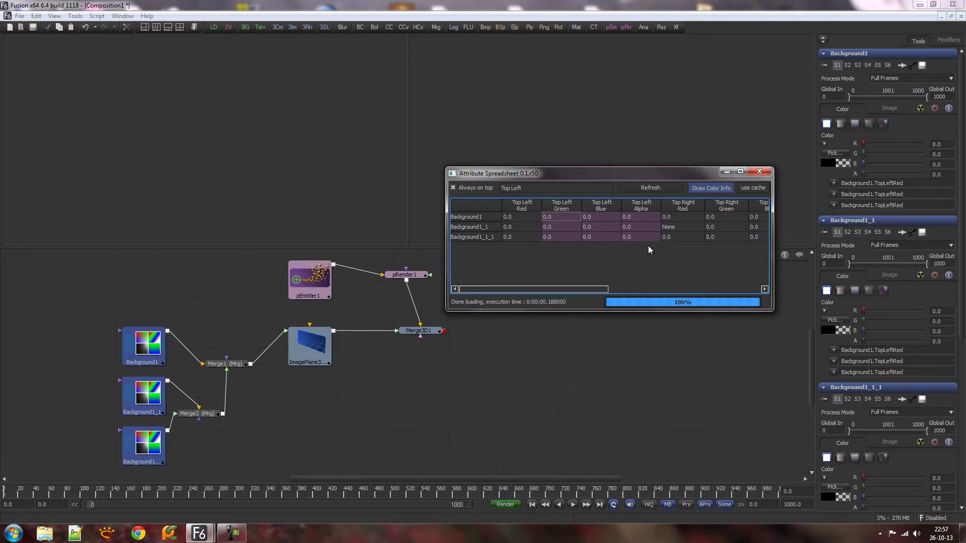
Enter =-x into the nine Green, Blue and Alpha cells, dropping the links and restoring Alpha 1.0
left_click_drag(648, 239, 561, 218)
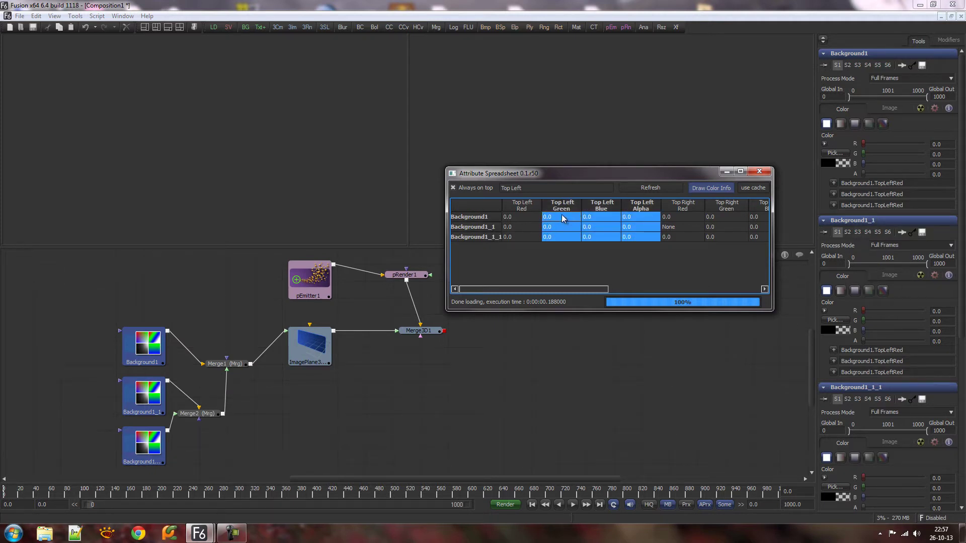
type("=-x")
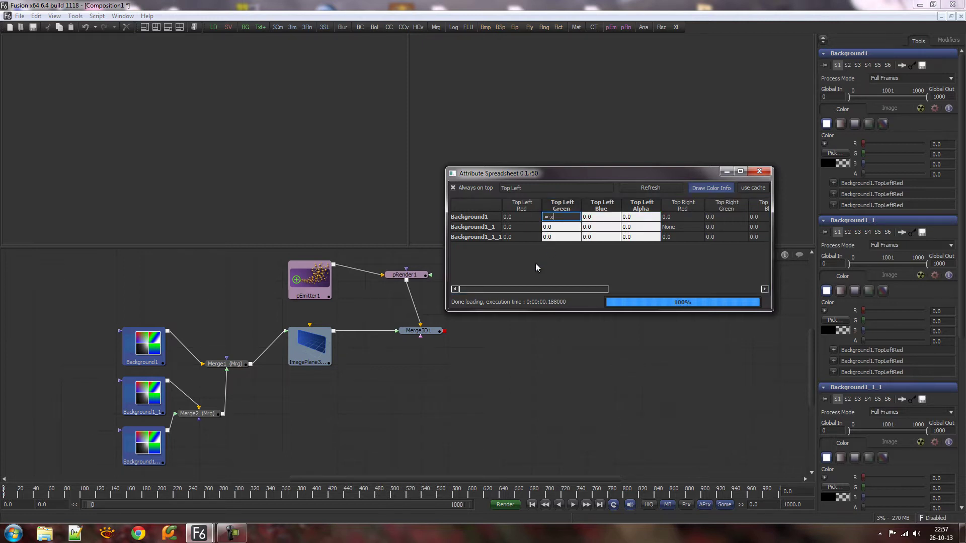
key("Return")
left_click(544, 262)
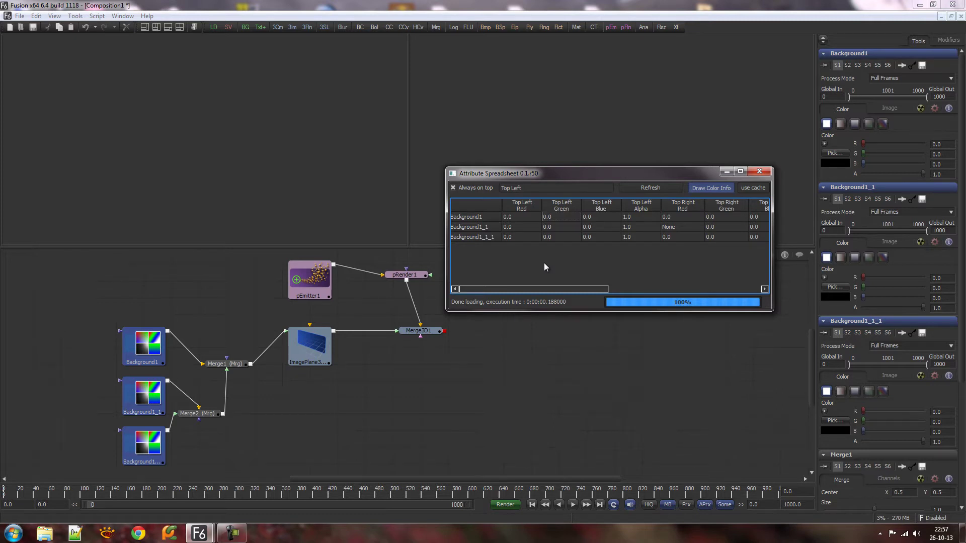
Set the Top Left Green, Blue and Alpha cells to =time and preview at about frame 137
left_click_drag(562, 222, 636, 236)
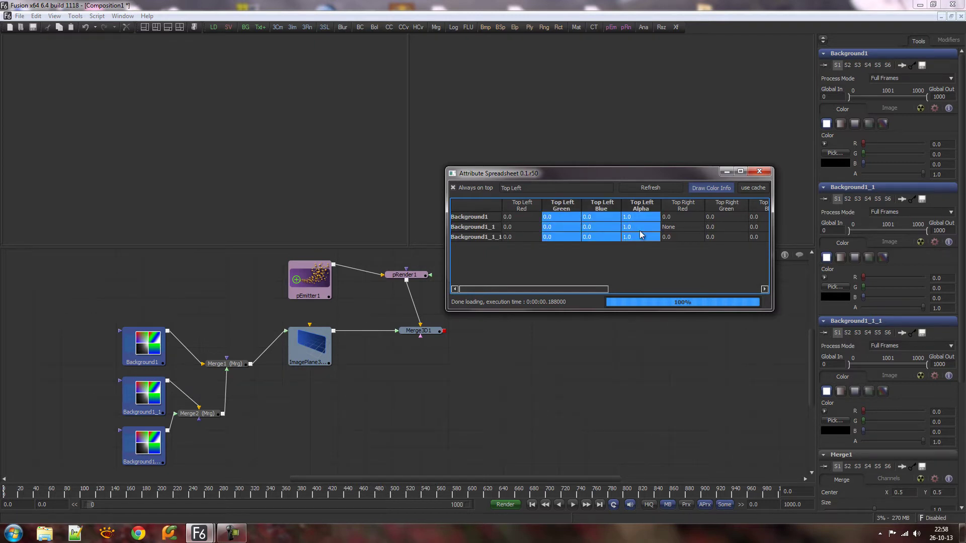
type("=")
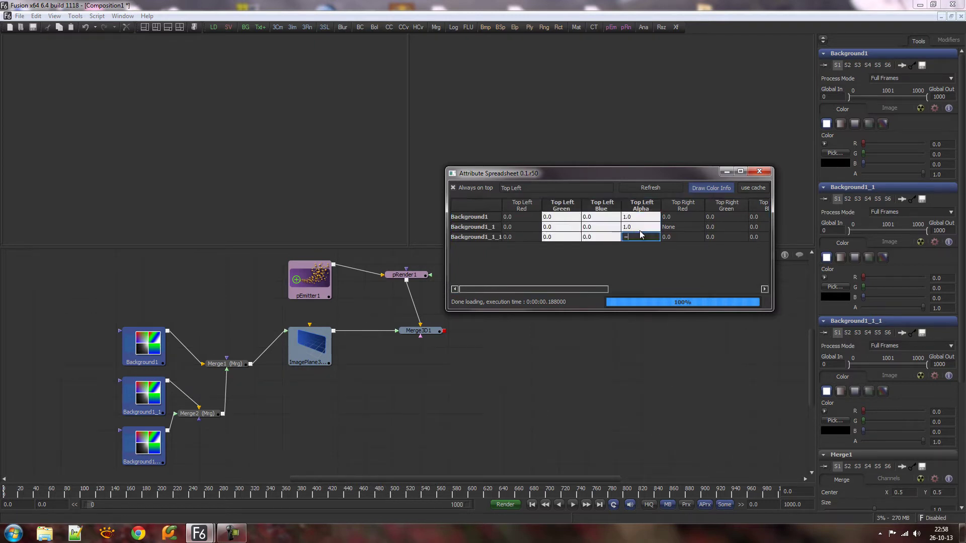
type("time")
key("Return")
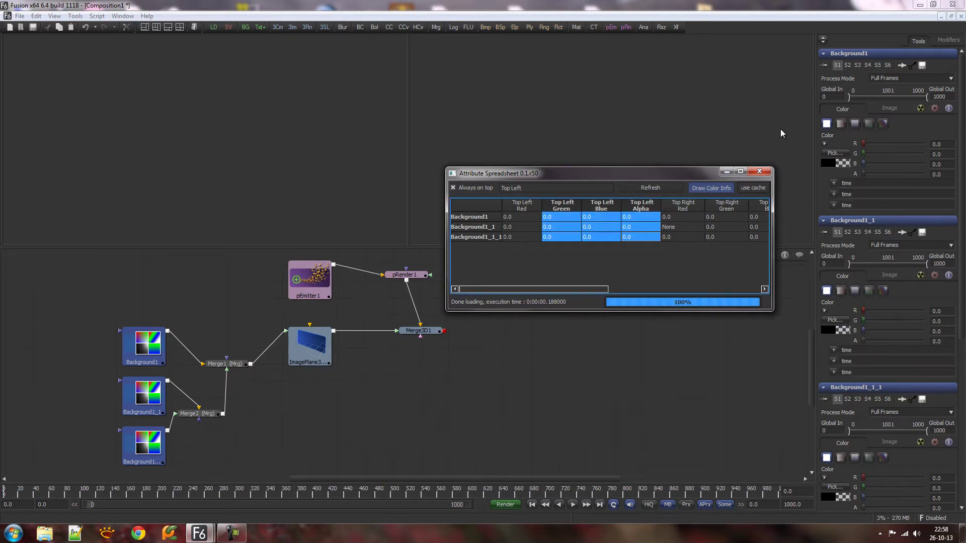
left_click_drag(31, 491, 4, 495)
left_click(551, 226)
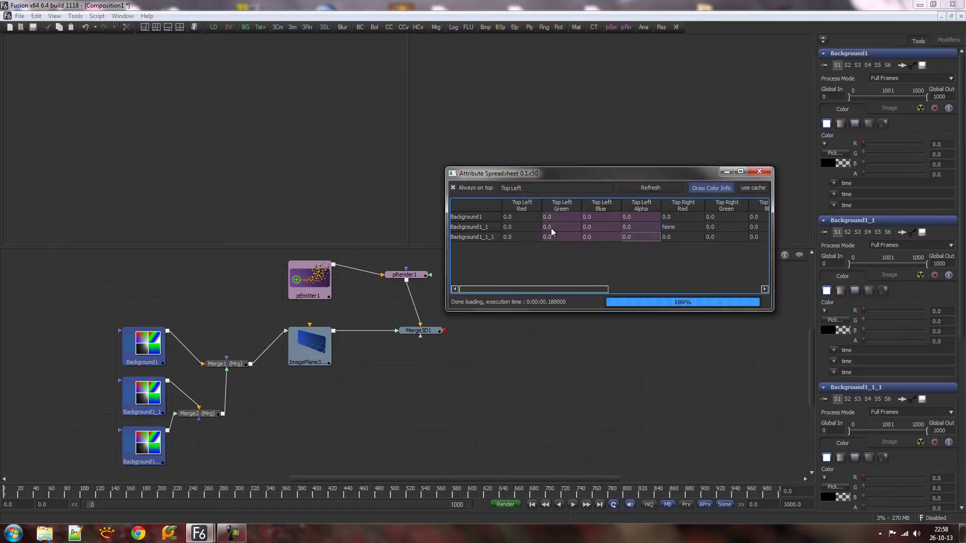
Replace those time expressions with fixed values by entering =x in the same cells
left_click_drag(551, 216, 638, 238)
type("=x")
key("Return")
left_click(606, 257)
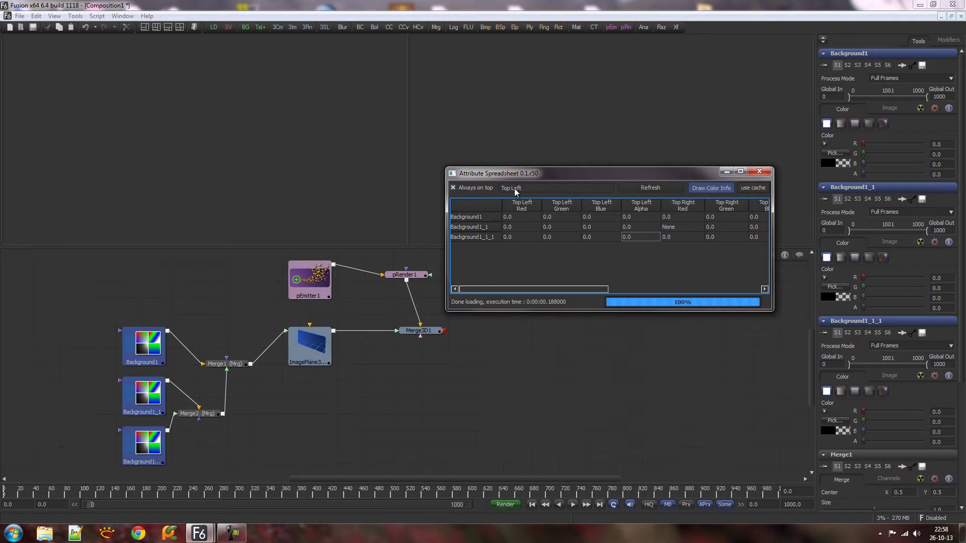
Clear the column filter to show everything, then filter by 'Top Left' again
left_click_drag(526, 189, 482, 192)
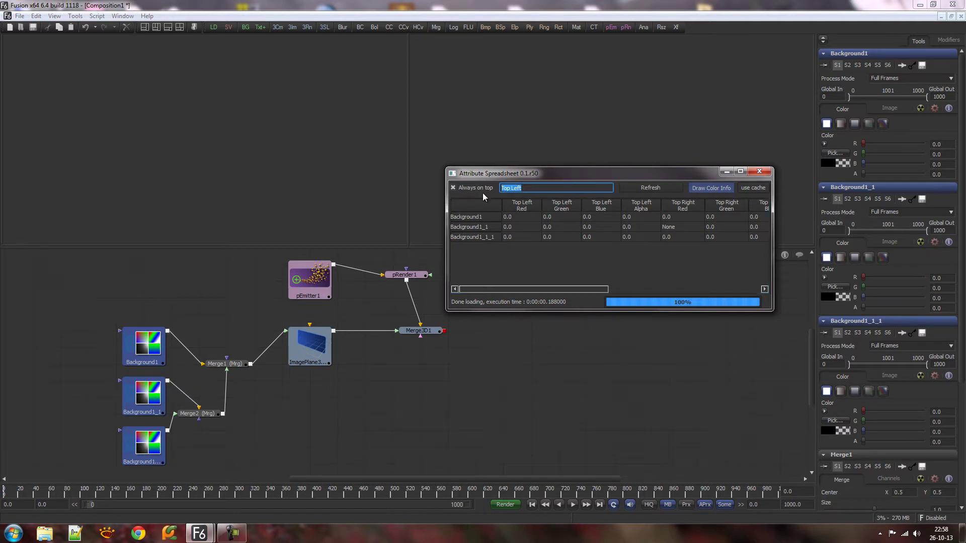
key("BackSpace")
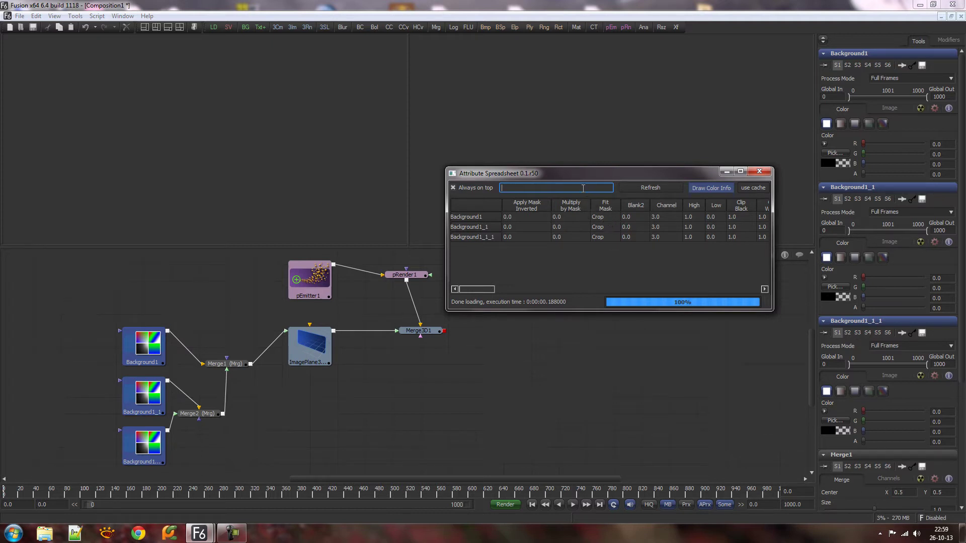
type("Top Left")
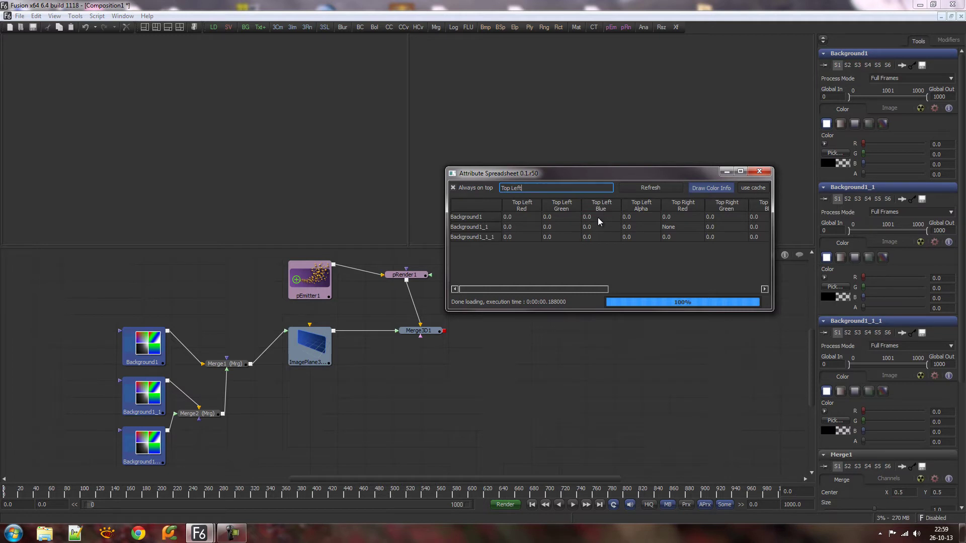
Leave Background1's Top Left Blue at 0.0 and clear the Top Left filter
left_click(605, 216)
left_click(605, 216)
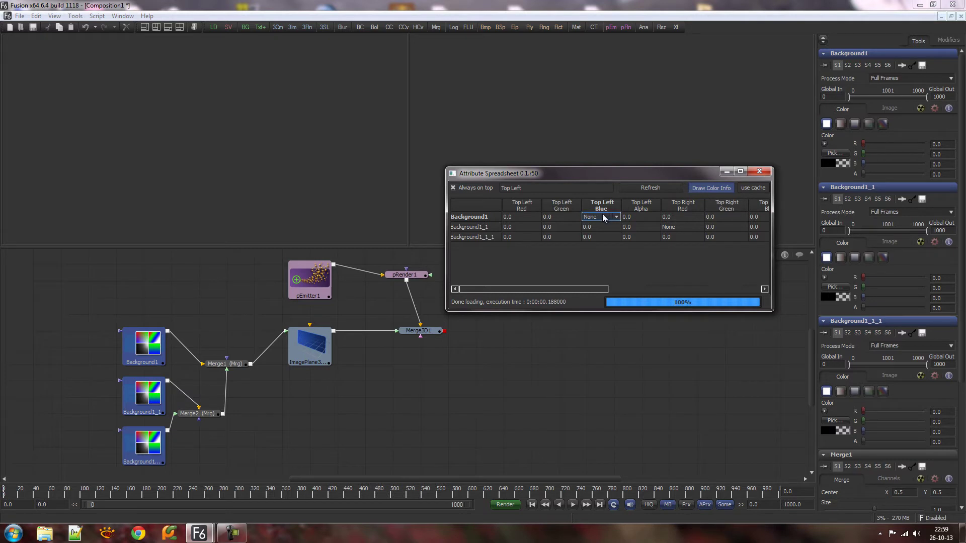
left_click(598, 271)
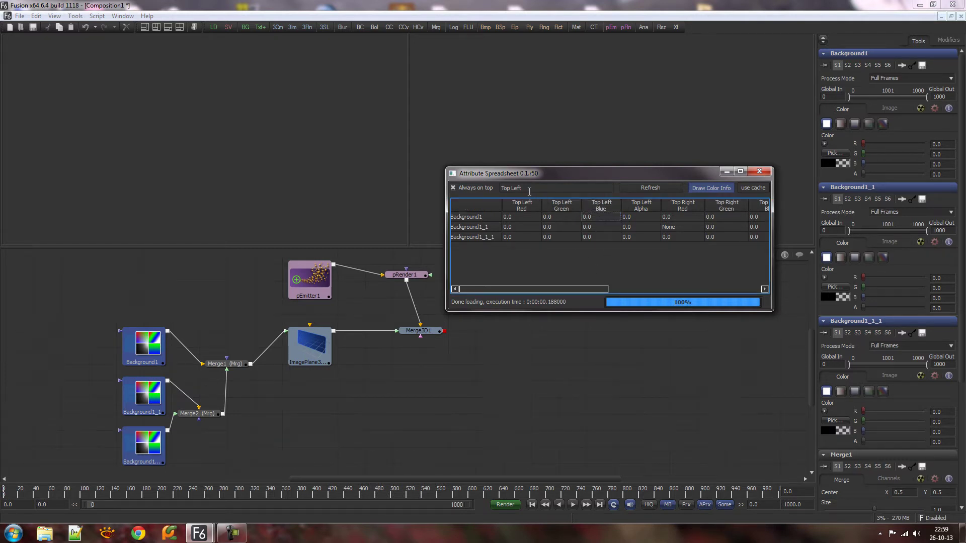
left_click_drag(526, 190, 490, 193)
key("BackSpace")
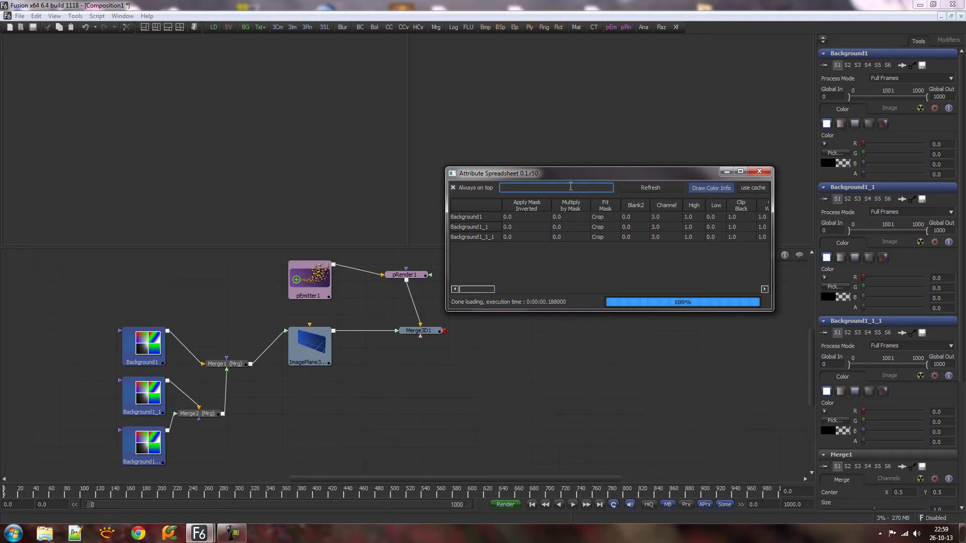
Filter by 'Top Left' and enter Top Left Red values 1, 2, 3 and Green values 4, 5, 6
type("Top Left")
left_click(520, 220)
type("1")
key("Return")
type("2")
key("Return")
type("3")
key("Return")
left_click(563, 217)
type("4")
key("Return")
type("5")
key("Return")
type("6")
key("Return")
Halve the six Red and Green cells with /=2, then add 0.1 with +=0.1
left_click_drag(518, 218, 565, 266)
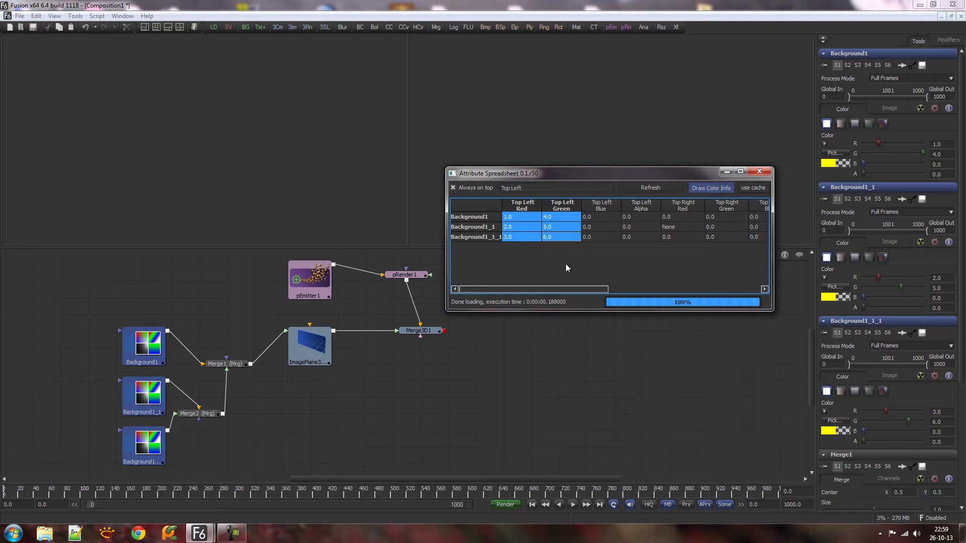
type("/=2")
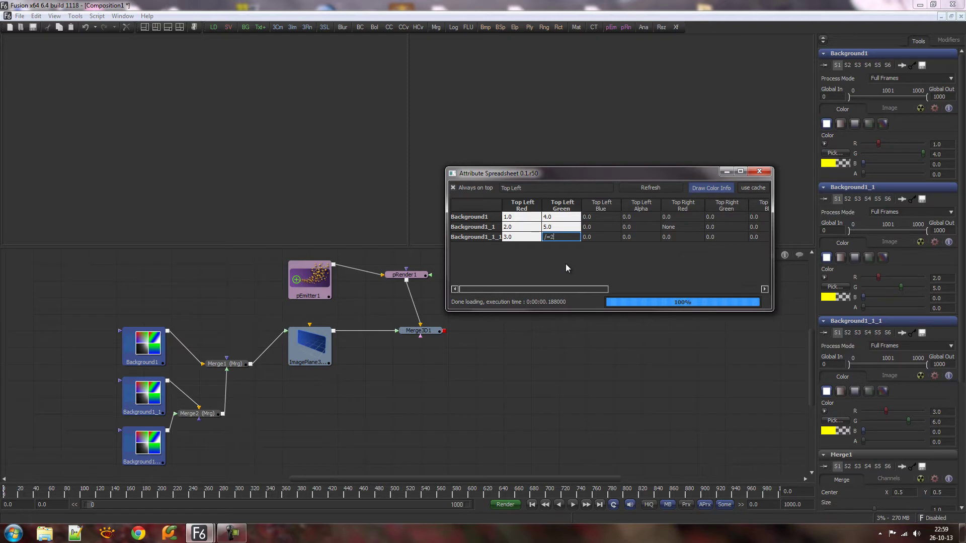
key("Return")
left_click(563, 280)
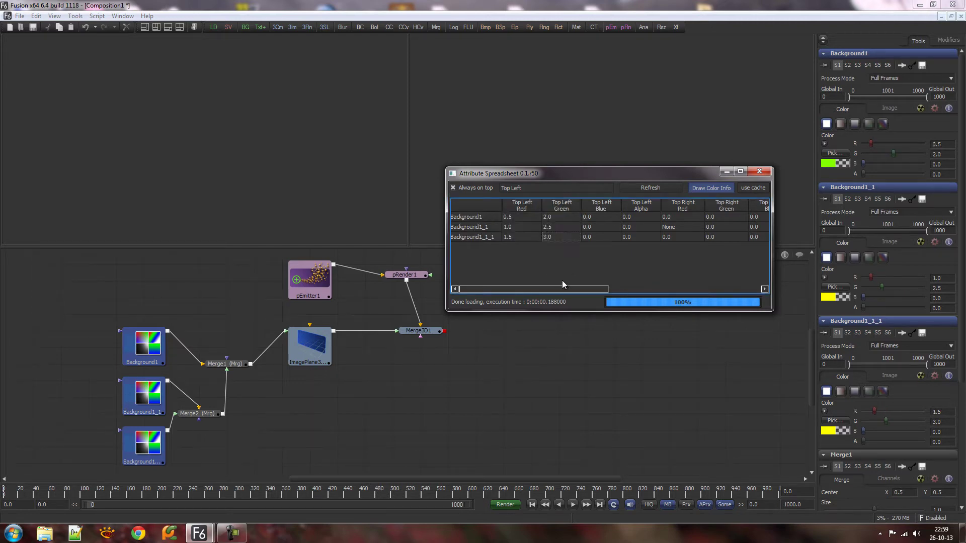
left_click_drag(499, 216, 544, 241)
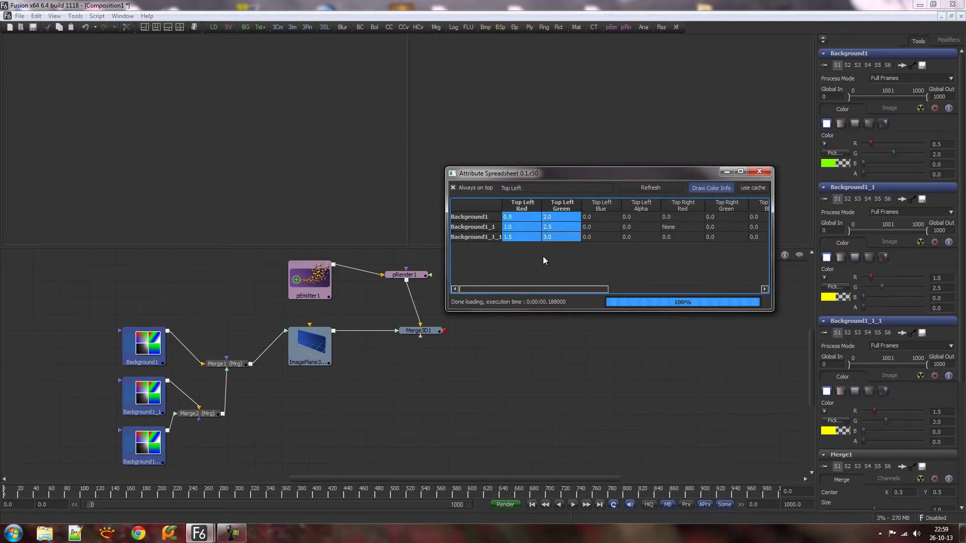
type("+=0.1")
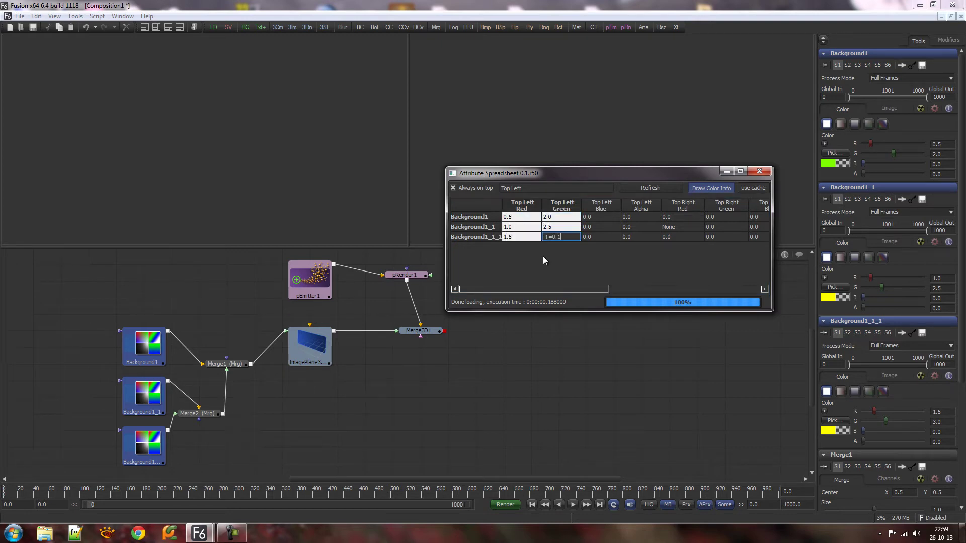
key("Return")
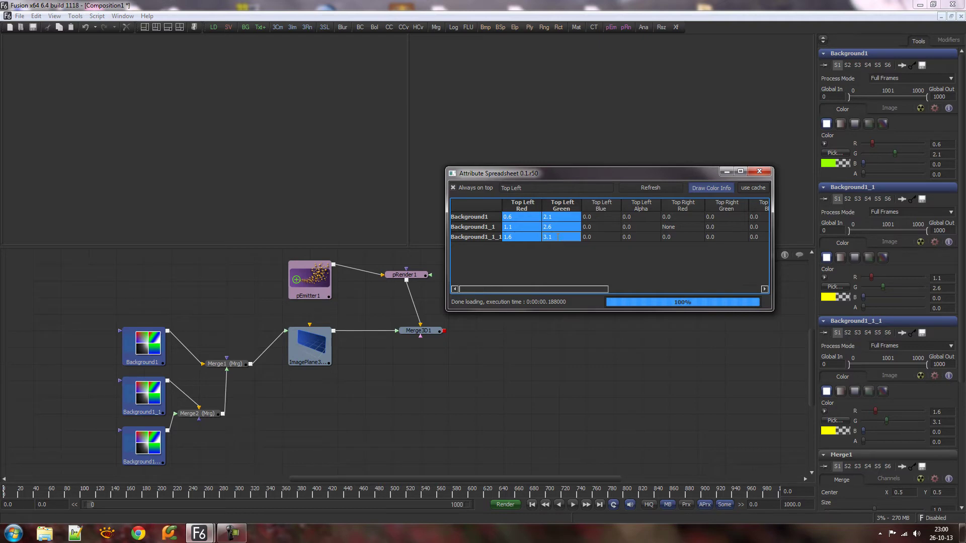
Apply %=1 to a Green value, then retype Background1_1_1 Green 5, Background1_1 Red 6, Background1_1_1 Red 10
type("%=1")
key("Return")
left_click(557, 237)
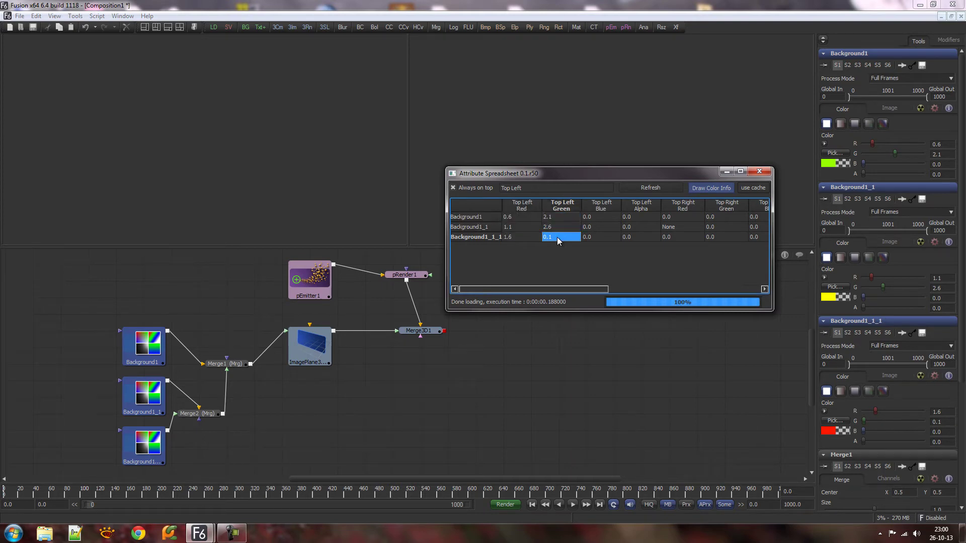
type("5")
key("Return")
left_click(522, 227)
type("6")
key("Return")
left_click(527, 236)
type("10")
key("Return")
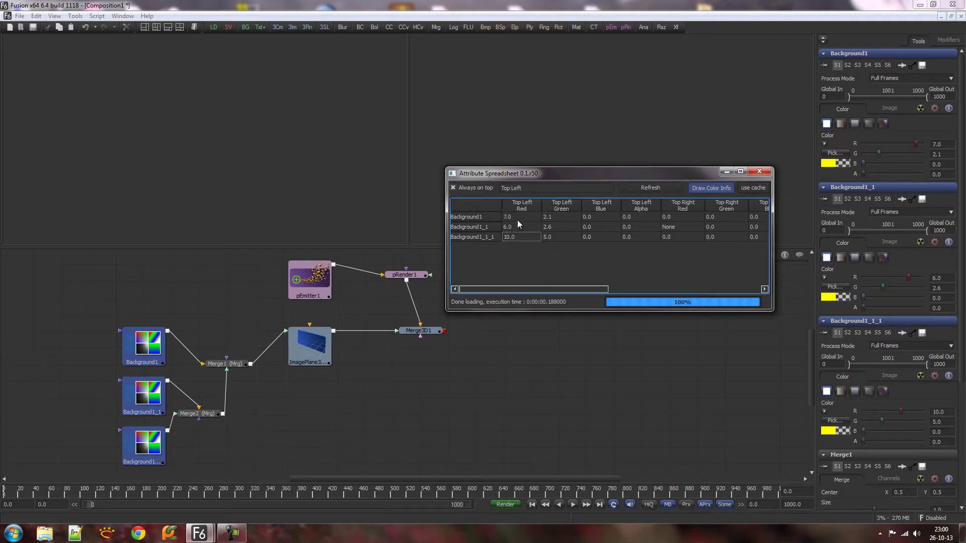
Apply %=3 to all six cells, leaving Red 1, 0, 1 and Green 2.1, 2.6, 2.0
left_click_drag(520, 219, 568, 238)
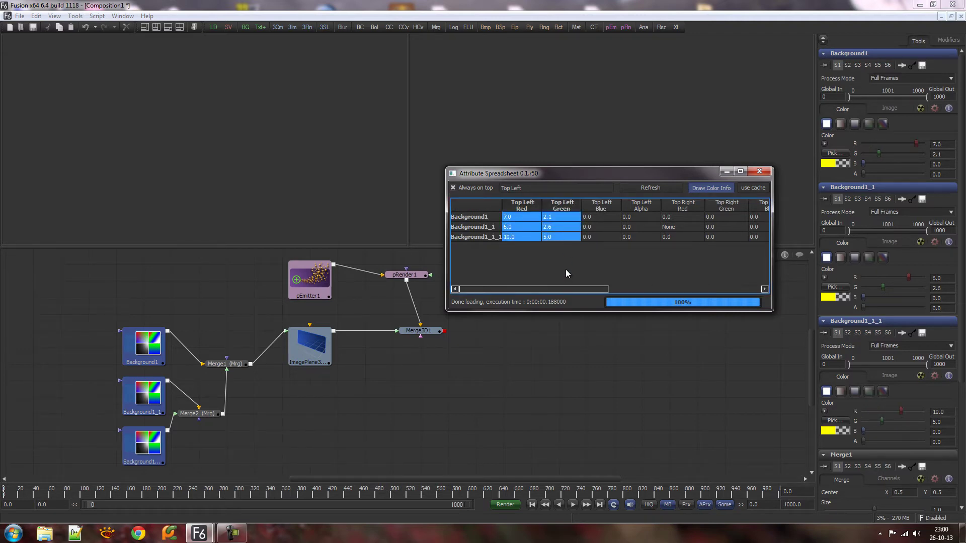
type("%=3")
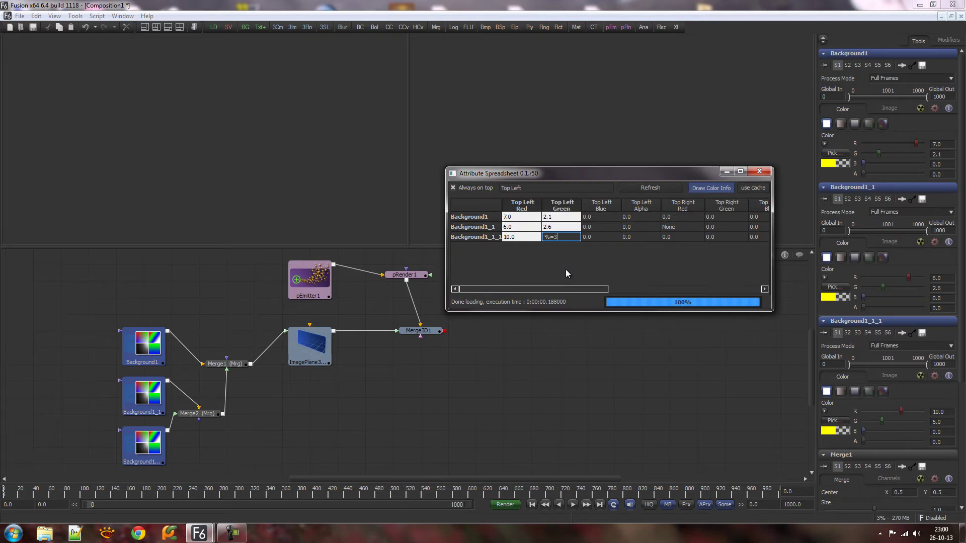
key("Return")
left_click(565, 271)
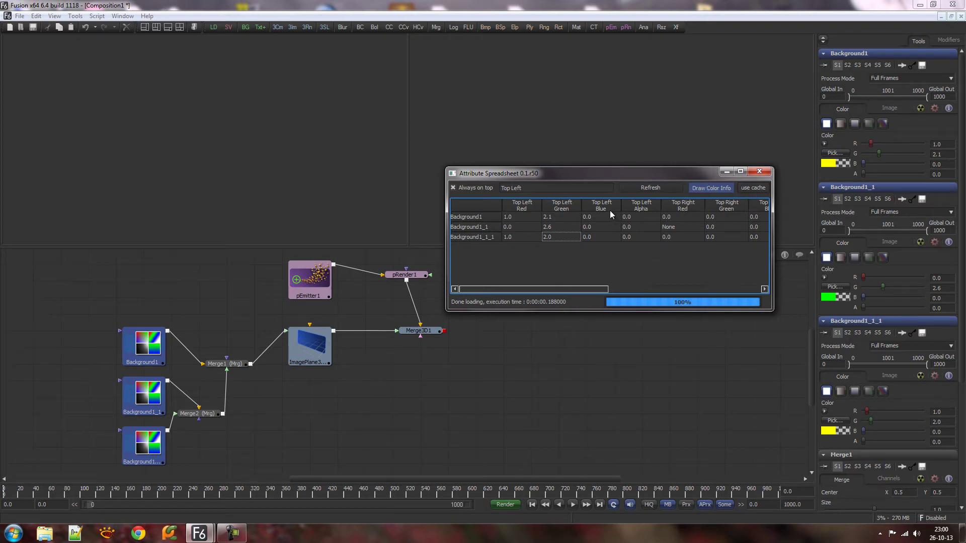
Clear the Top Left filter, maximize the spreadsheet, and scroll through all Background attribute columns
triple_click(532, 191)
key("BackSpace")
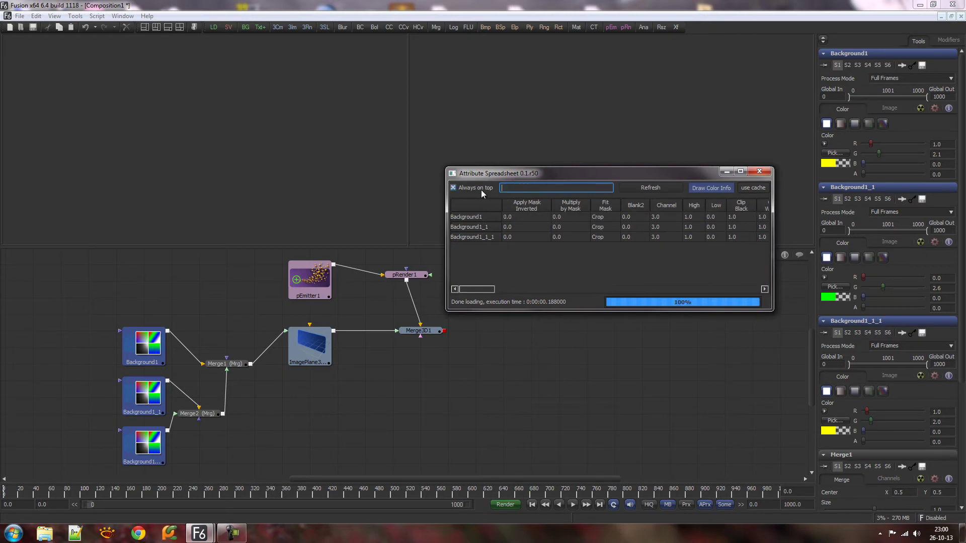
double_click(517, 174)
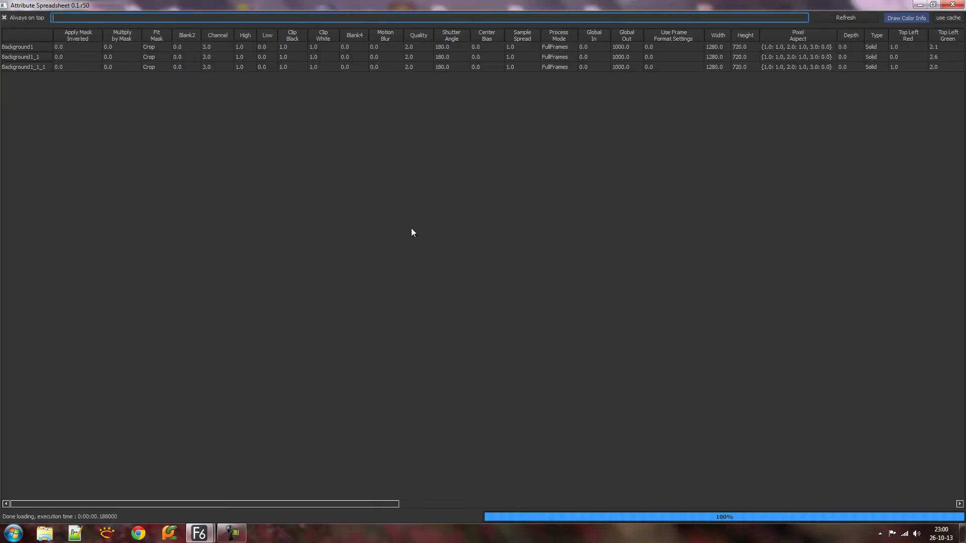
left_click_drag(277, 501, 191, 482)
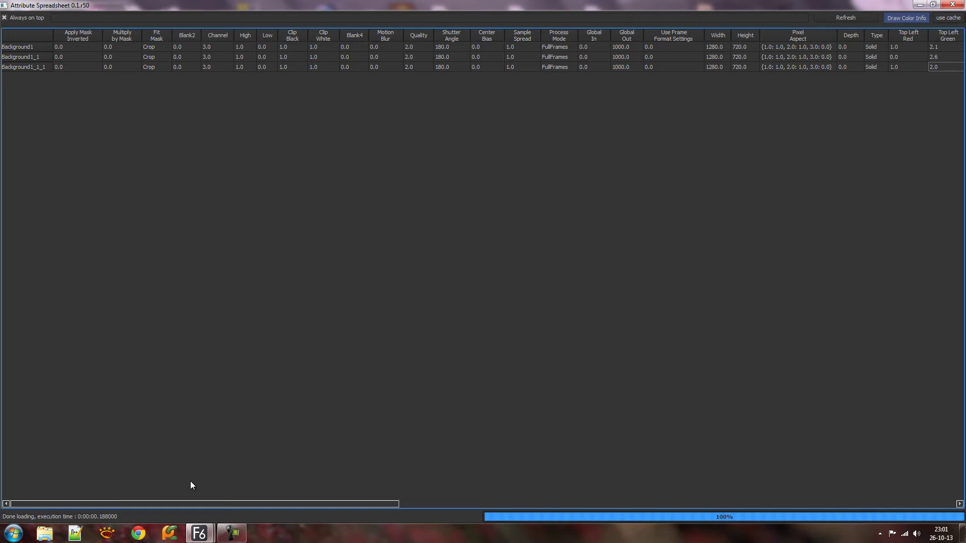
scroll(451, 472, "right", 10)
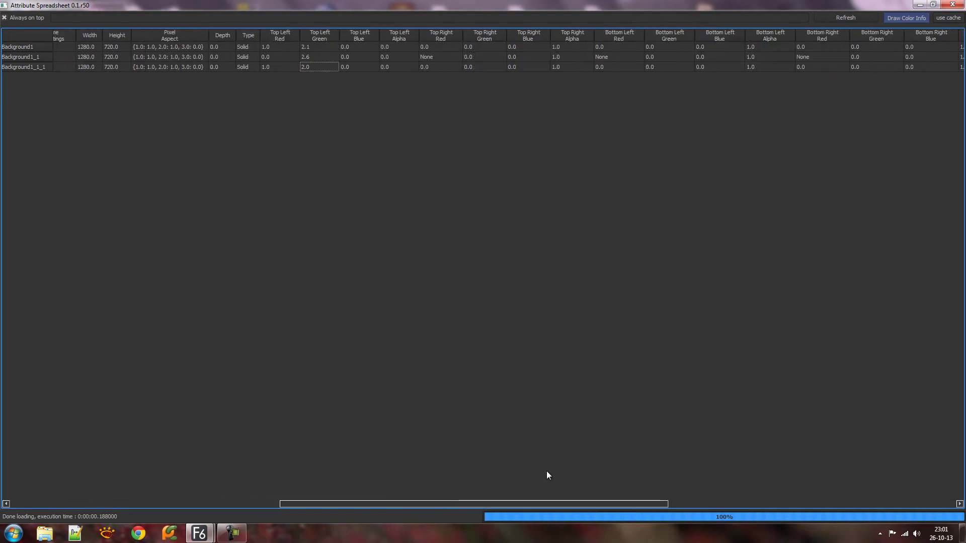
scroll(547, 474, "right", 8)
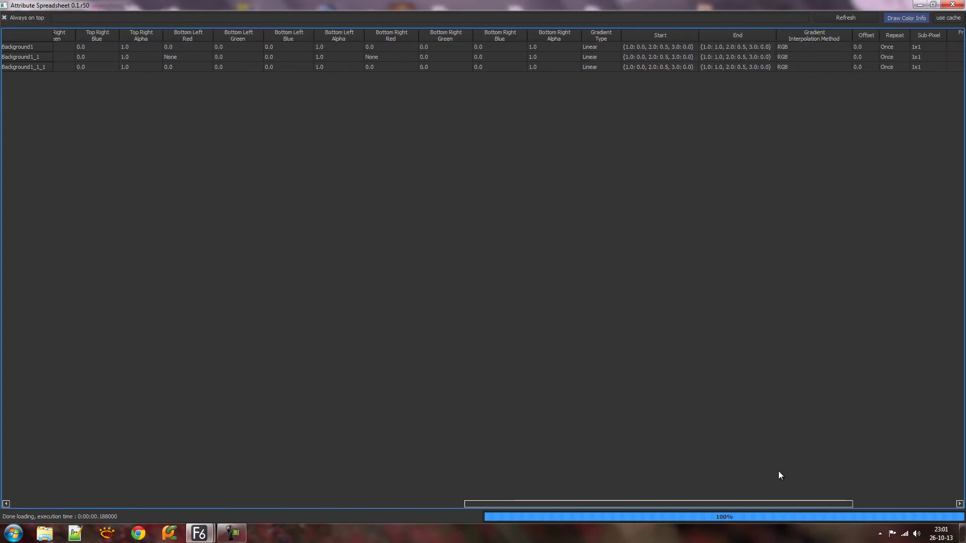
scroll(598, 473, "left", 18)
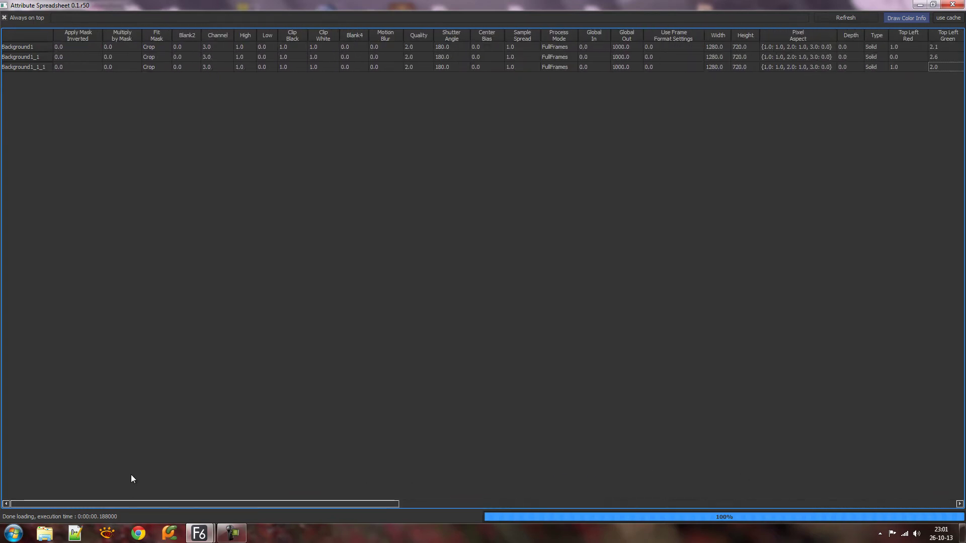
Restore the floating spreadsheet and set Background1's gradient Start to {1.0: 0.5, 2.0: 0.5, 3.0: 0.0}
left_click(933, 5)
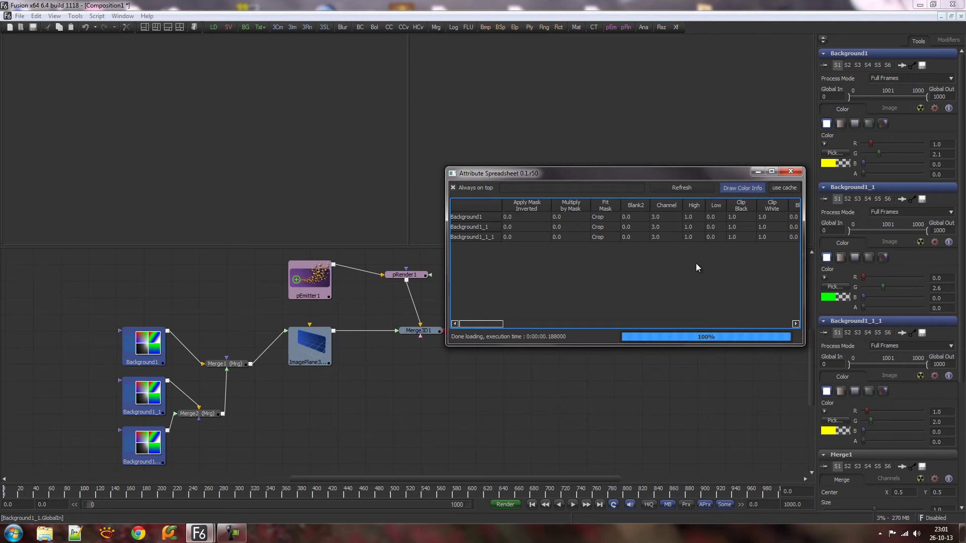
left_click_drag(681, 176, 679, 155)
left_click_drag(800, 330, 853, 375)
left_click_drag(513, 355, 619, 354)
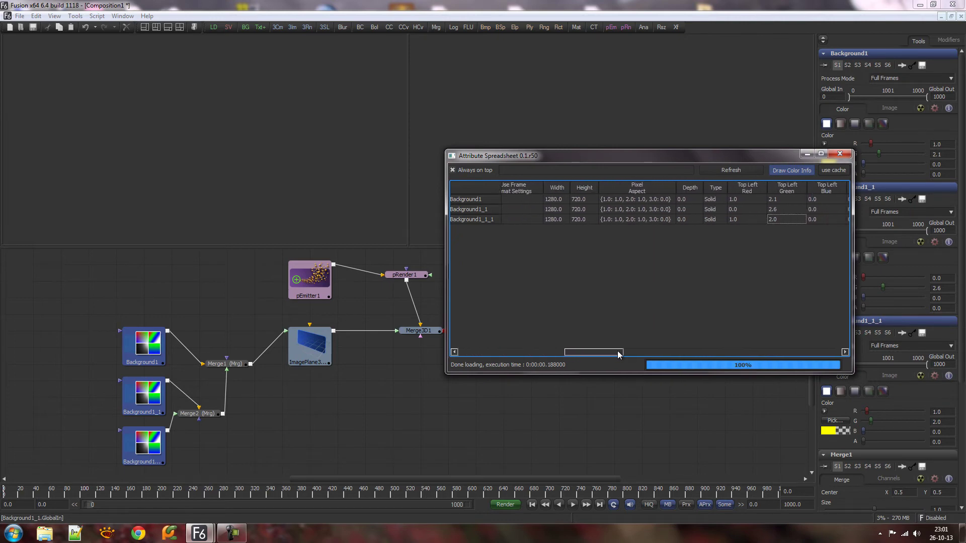
left_click(619, 200)
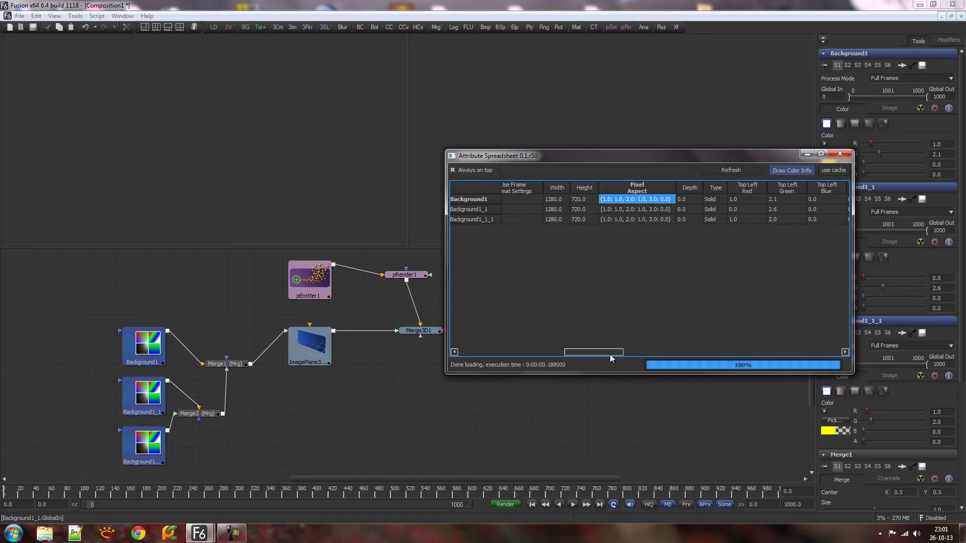
left_click_drag(611, 354, 762, 338)
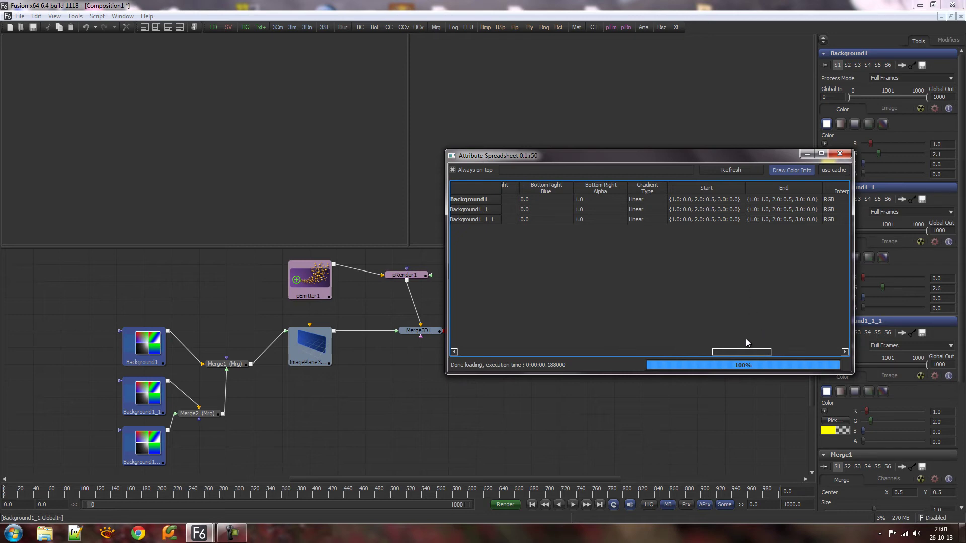
double_click(711, 200)
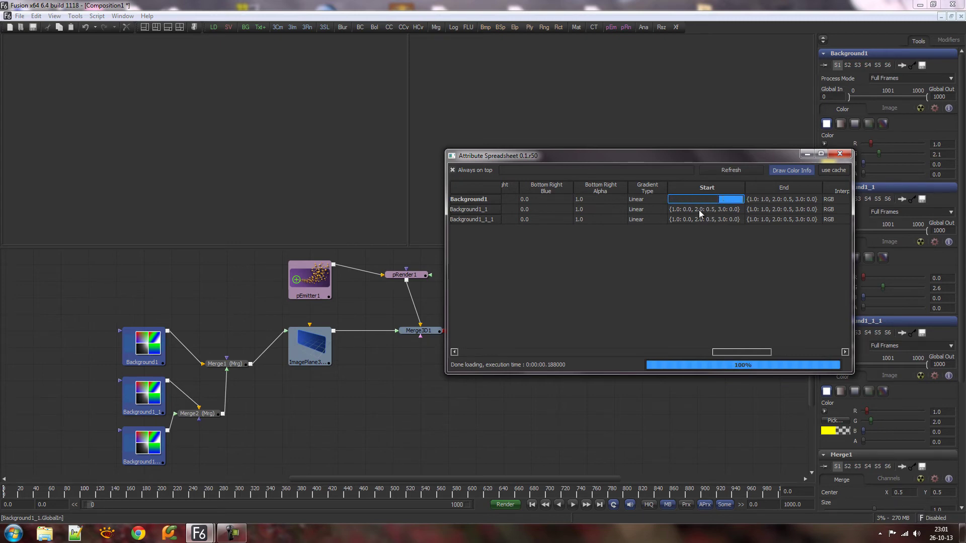
left_click(699, 234)
left_click_drag(744, 353, 765, 353)
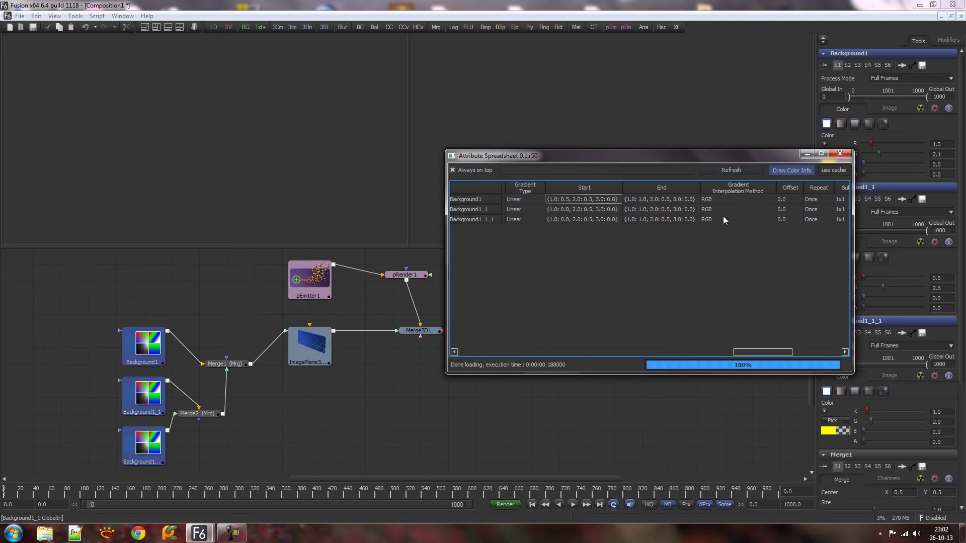
Pick a new Gradient Type for Background1 from its dropdown
left_click(532, 202)
left_click(534, 202)
left_click(541, 200)
left_click(585, 259)
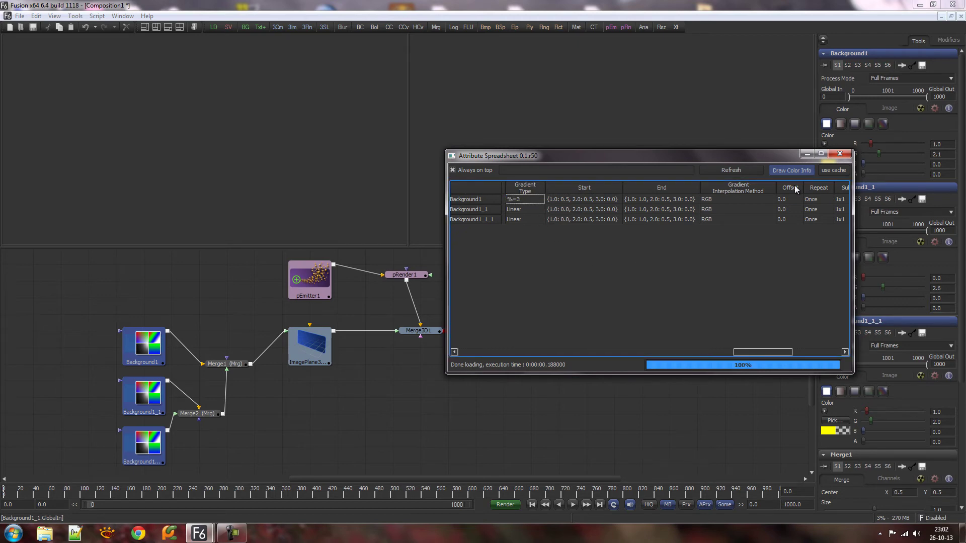
Close the spreadsheet and select ImagePlane3D1 and pRender1 instead of the Backgrounds
left_click(840, 155)
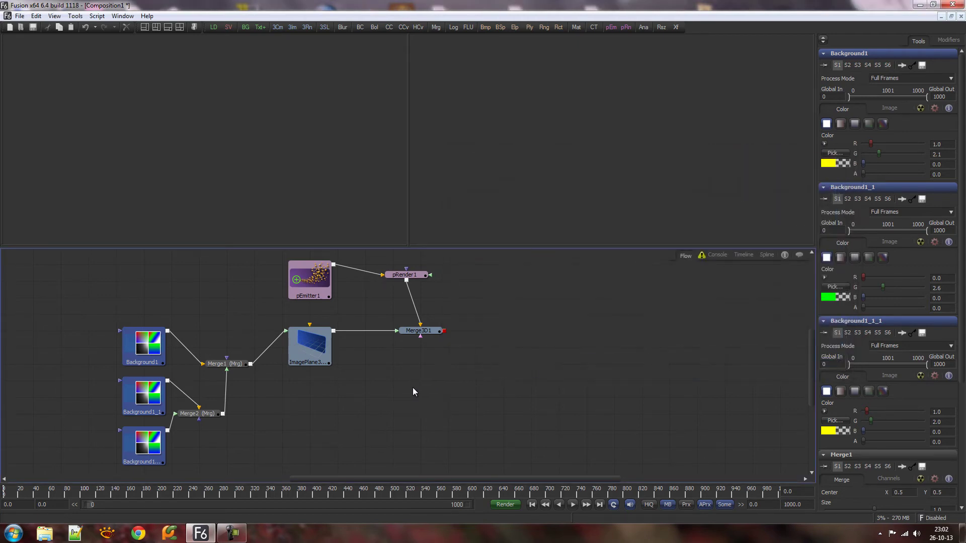
left_click(404, 389)
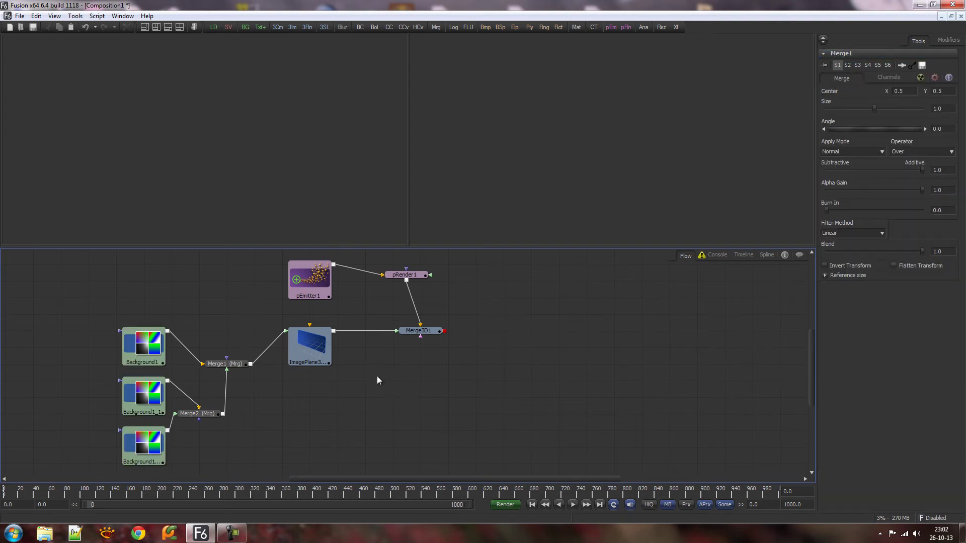
left_click(309, 347)
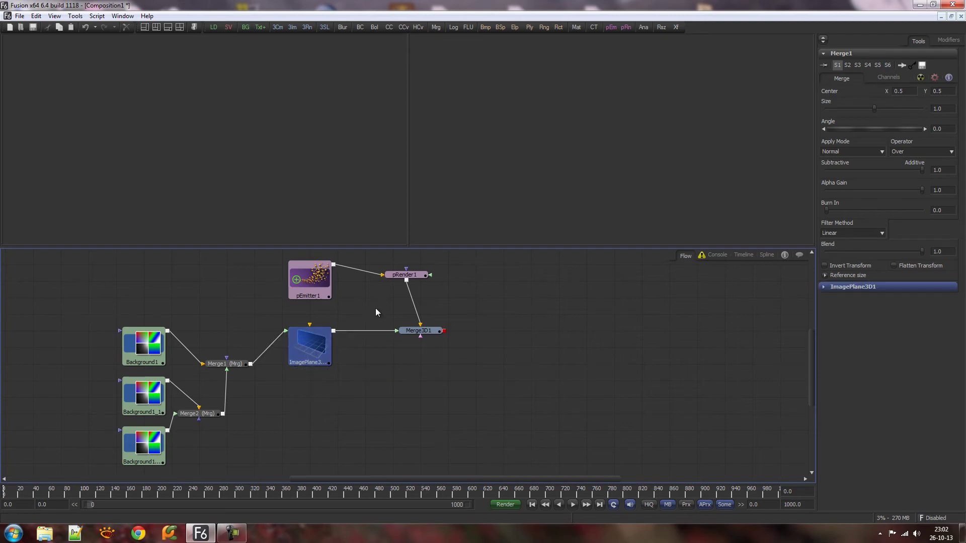
left_click(412, 275, "ctrl")
Reopen hos_AttributeSpreadsheet for these two tools, enlarge it, and start filtering its columns
left_click(98, 15)
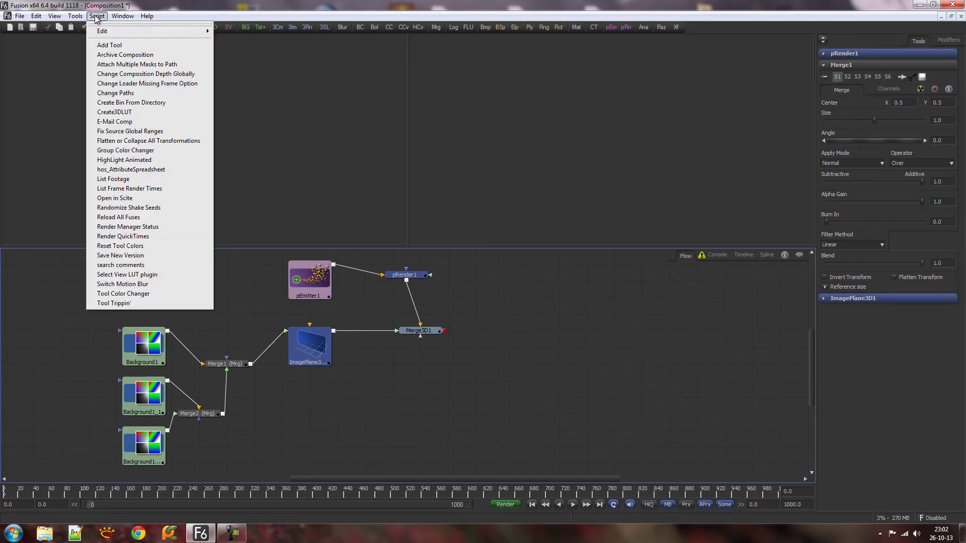
left_click(146, 169)
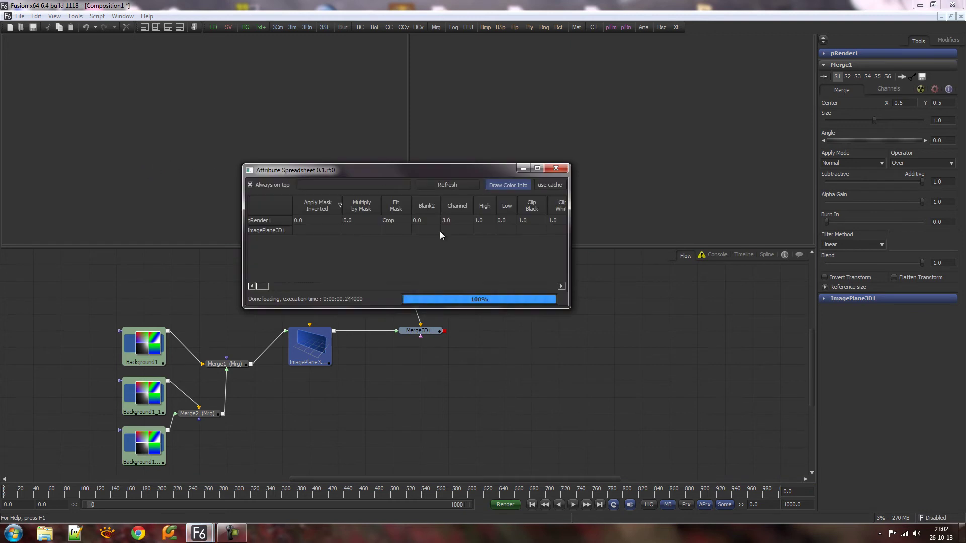
left_click_drag(568, 306, 608, 343)
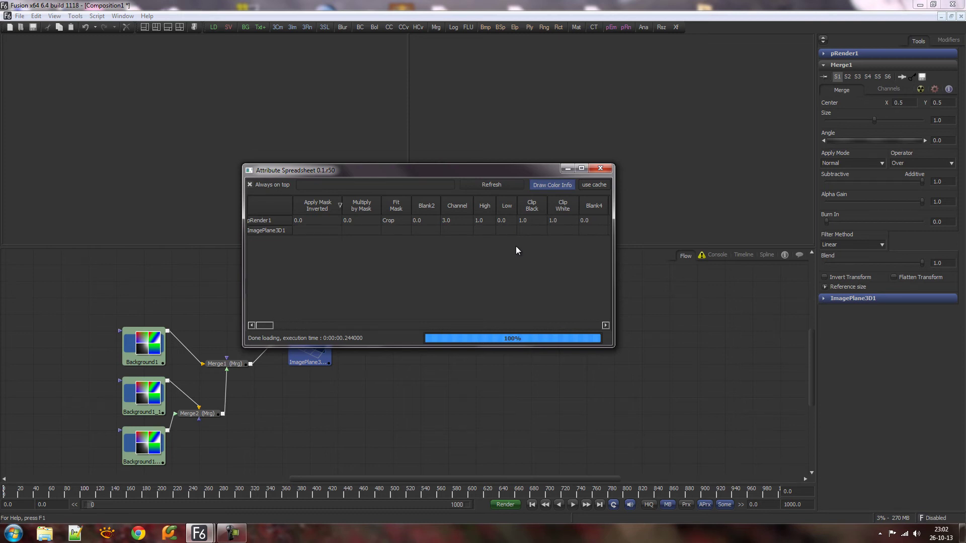
left_click(383, 185)
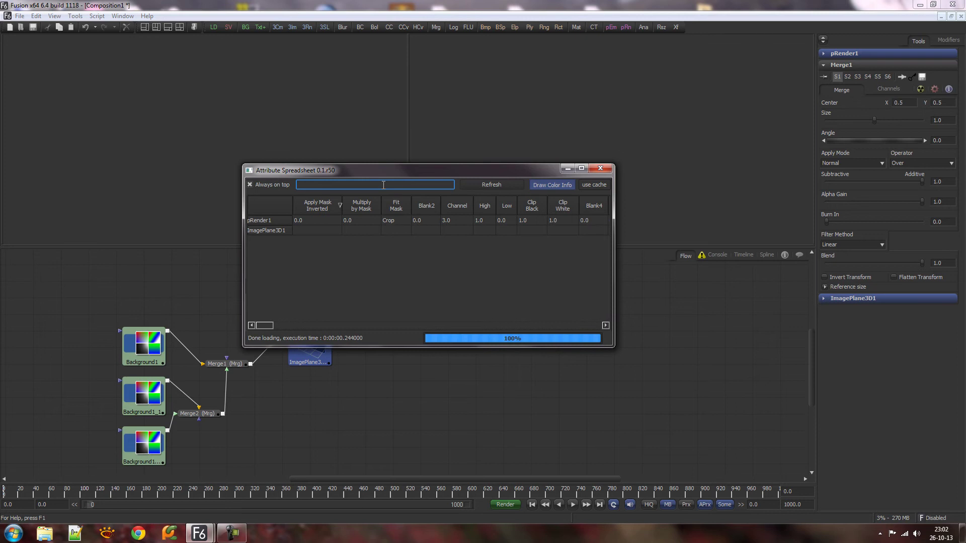
Filter the spreadsheet on 'Ord' and shift it and the pRender1 and ImagePlane3D1 nodes aside
type("Order")
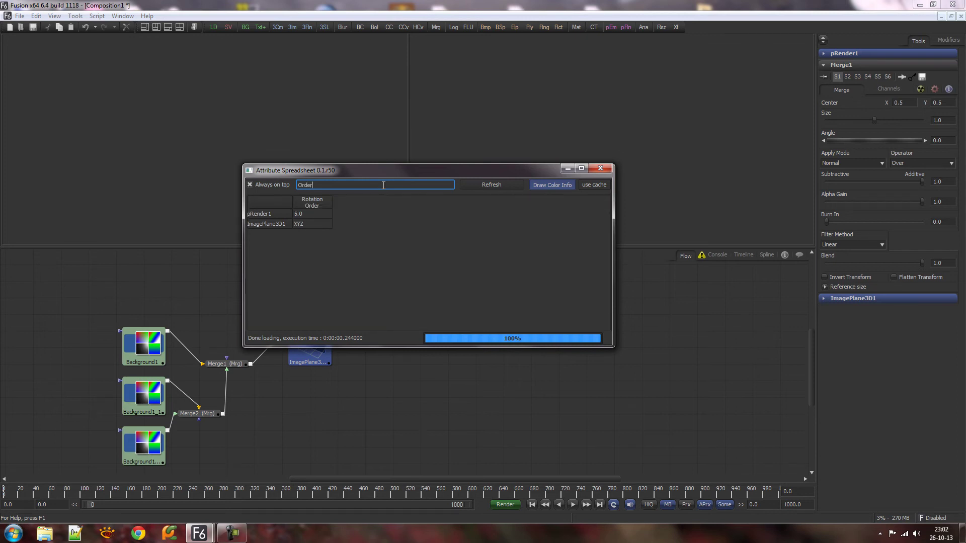
left_click_drag(336, 170, 544, 148)
left_click_drag(412, 279, 426, 285)
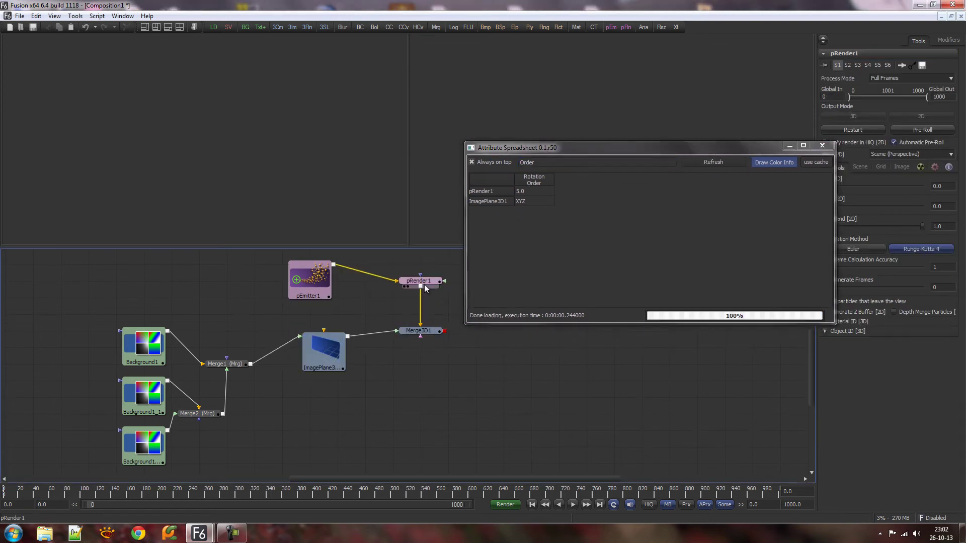
Show pRender1's Scene rotation settings, then ImagePlane3D1's Transform settings
left_click(864, 168)
left_click(826, 189)
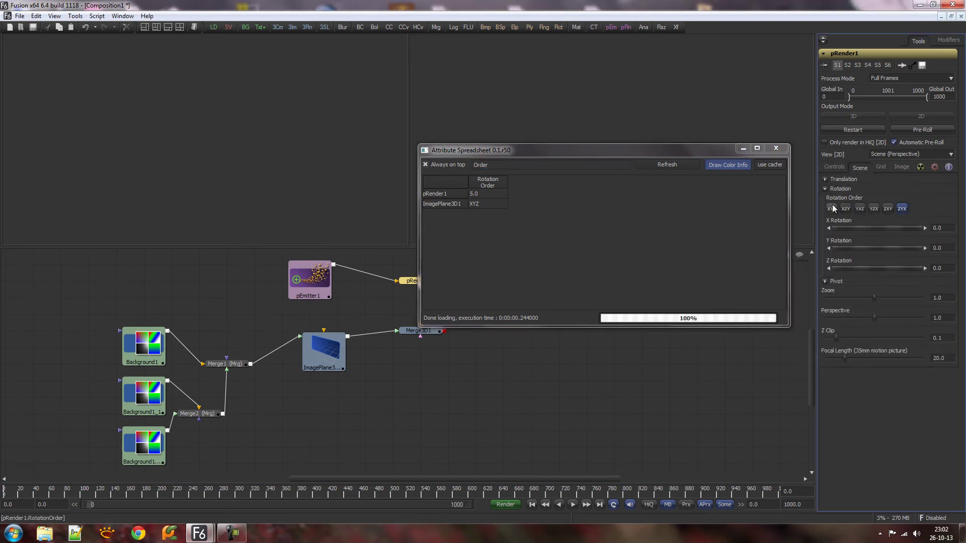
left_click(336, 358)
left_click(919, 77)
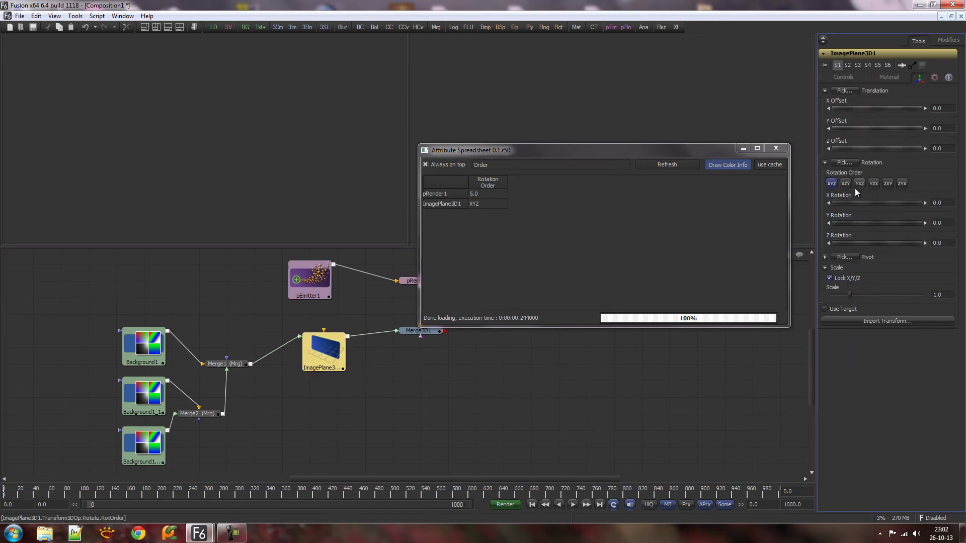
Set ImagePlane3D1's Rotation Order cell to YXZ in the spreadsheet
left_click(487, 194)
left_click(488, 204)
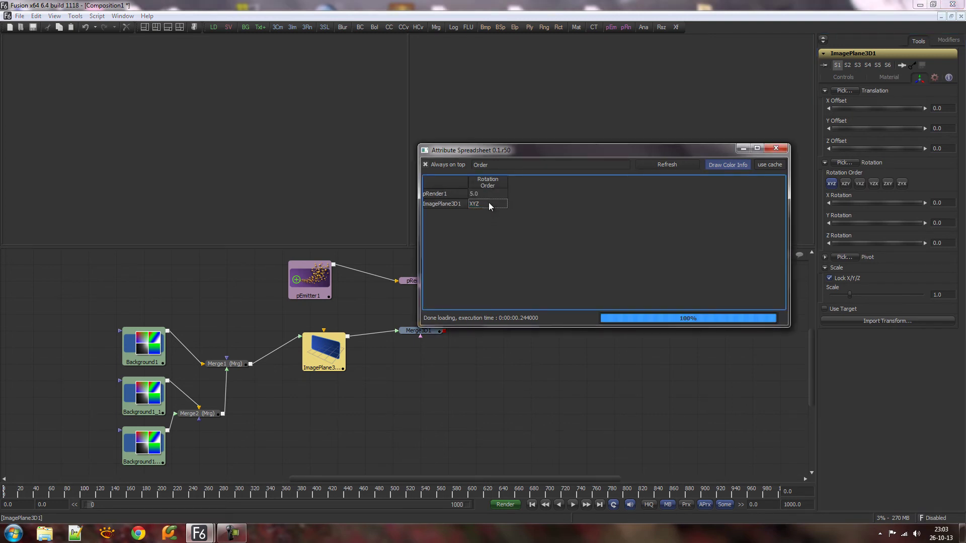
left_click(488, 204)
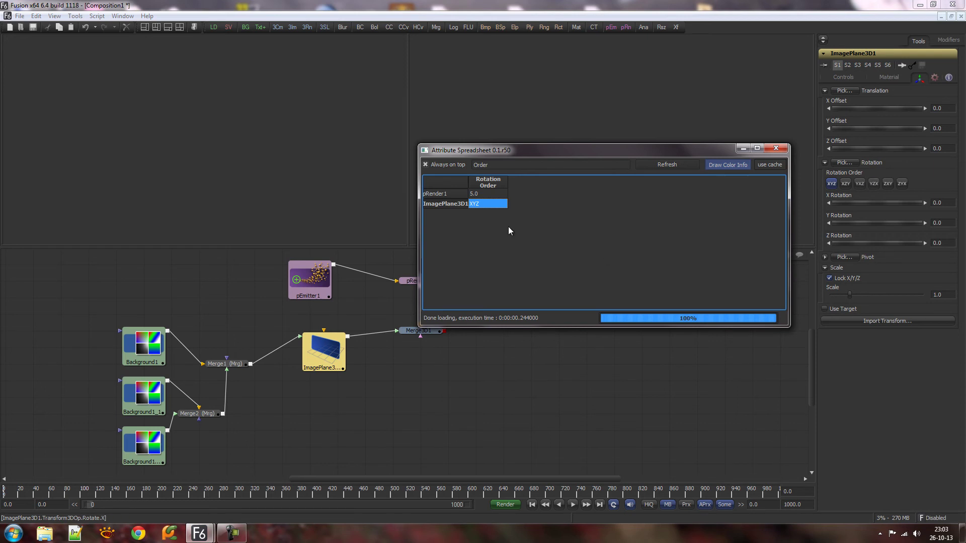
double_click(486, 203)
type("yxz")
key("Return")
Change pRender1's Rotation Order from 5.0 to 1.0 (XZY), then reselect ImagePlane3D1's cell
left_click(409, 284)
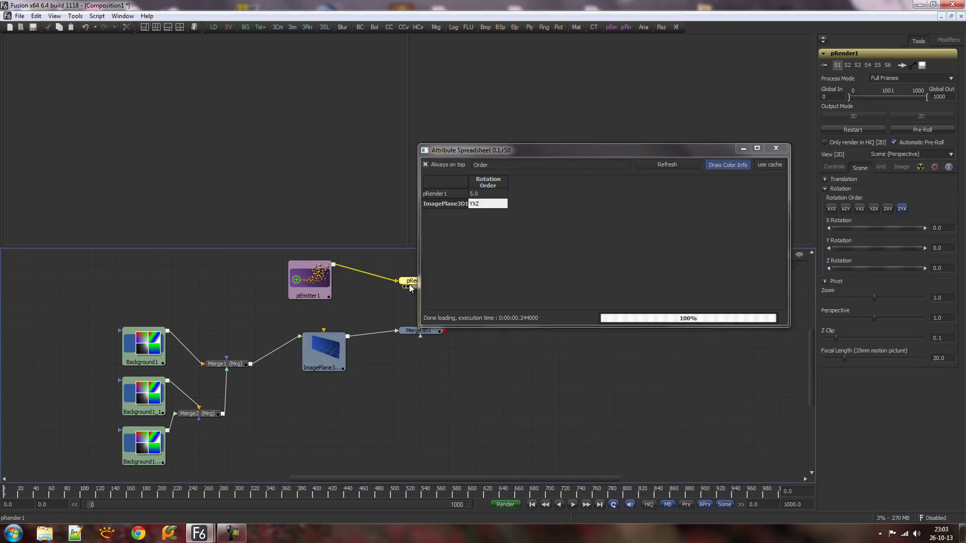
left_click(484, 194)
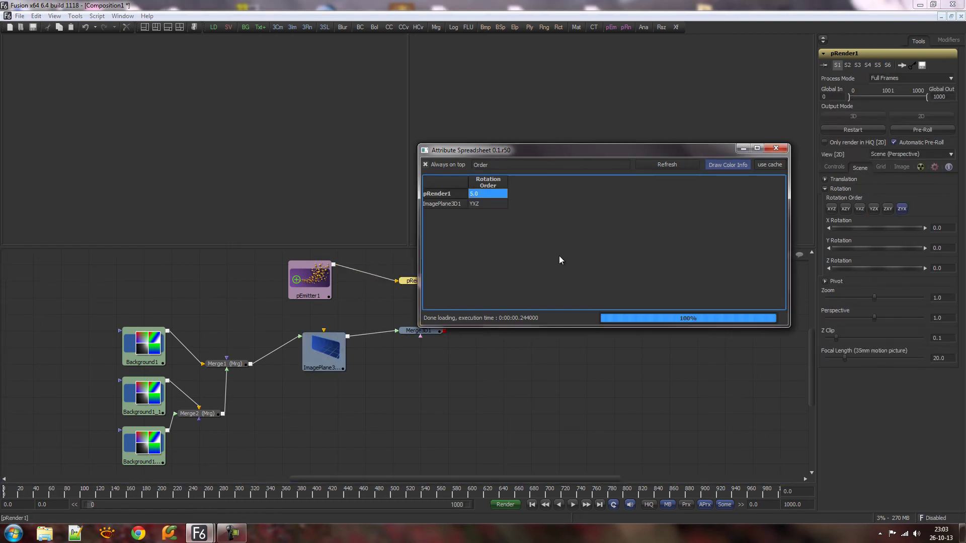
type("1")
key("Return")
left_click(498, 205)
left_click(501, 203)
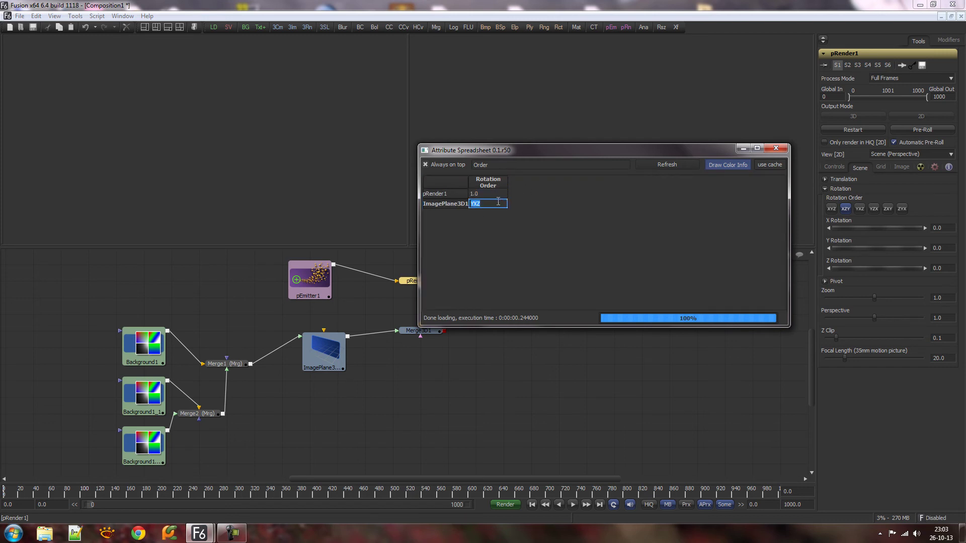
Leave the cell unchanged, move the spreadsheet up, and box-select all nodes in the Flow view
left_click(491, 230)
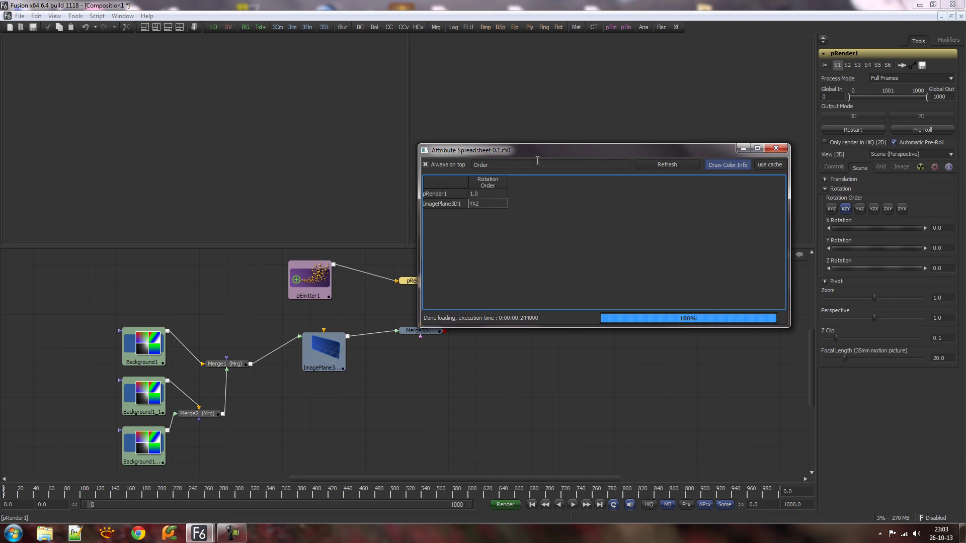
left_click_drag(547, 152, 539, 69)
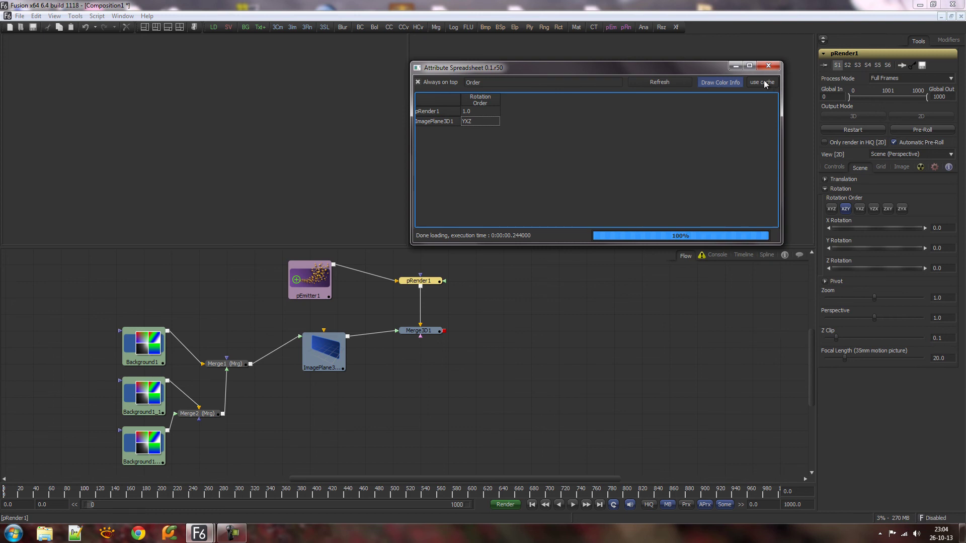
left_click_drag(96, 284, 521, 442)
Refresh the spreadsheet, delete the 'Order' filter, and enlarge the window to reveal columns like Velocity
left_click(673, 83)
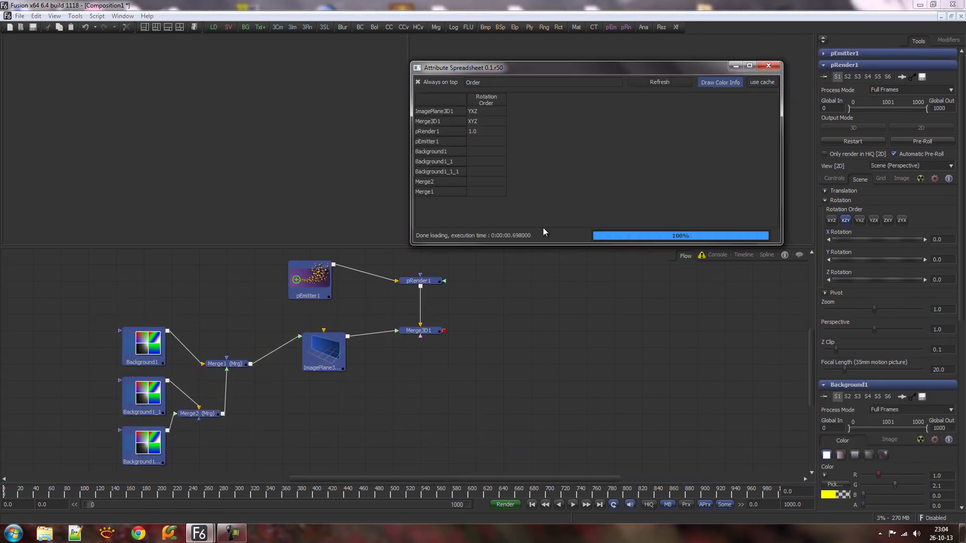
double_click(484, 86)
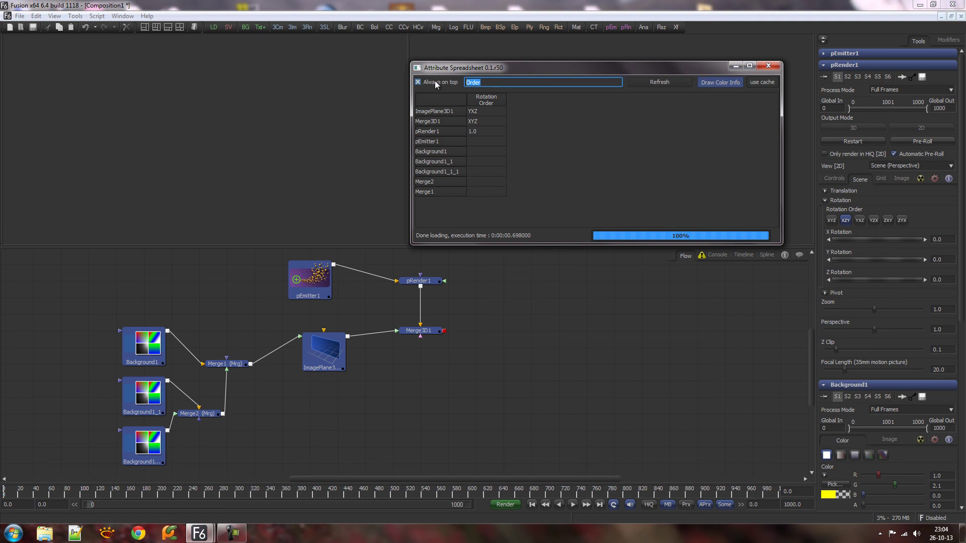
key("BackSpace")
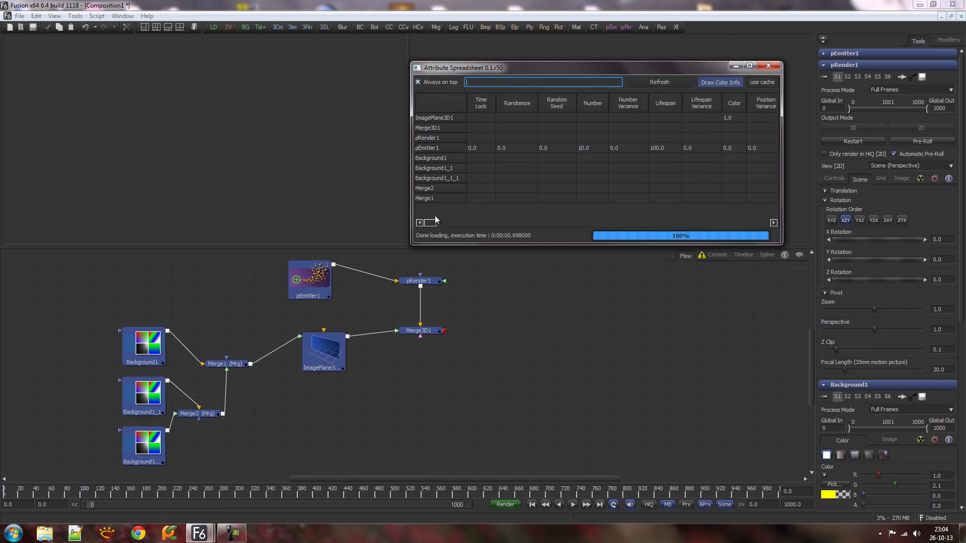
mouse_move(435, 222)
left_mouse_down()
mouse_move(581, 225)
mouse_move(438, 227)
left_mouse_up()
left_click_drag(781, 244, 875, 288)
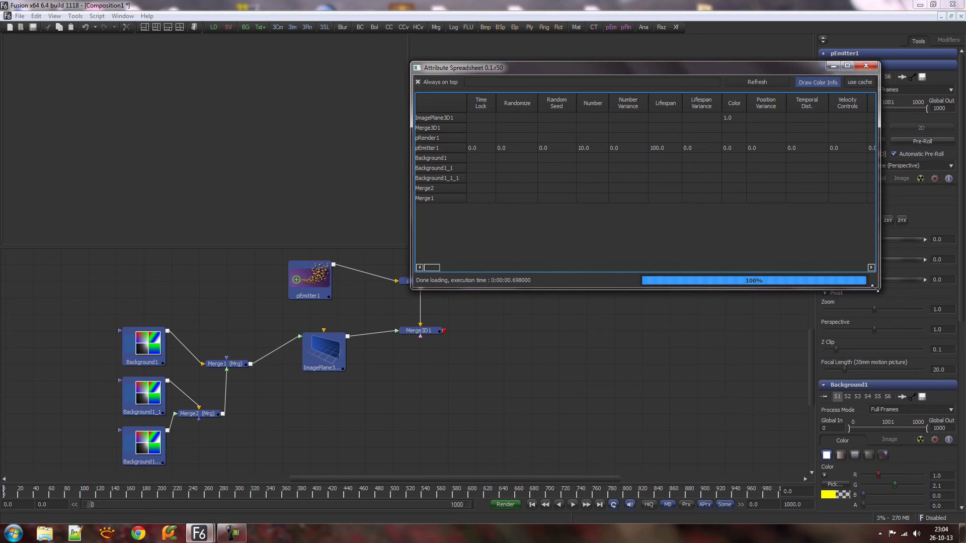
left_click_drag(875, 289, 892, 303)
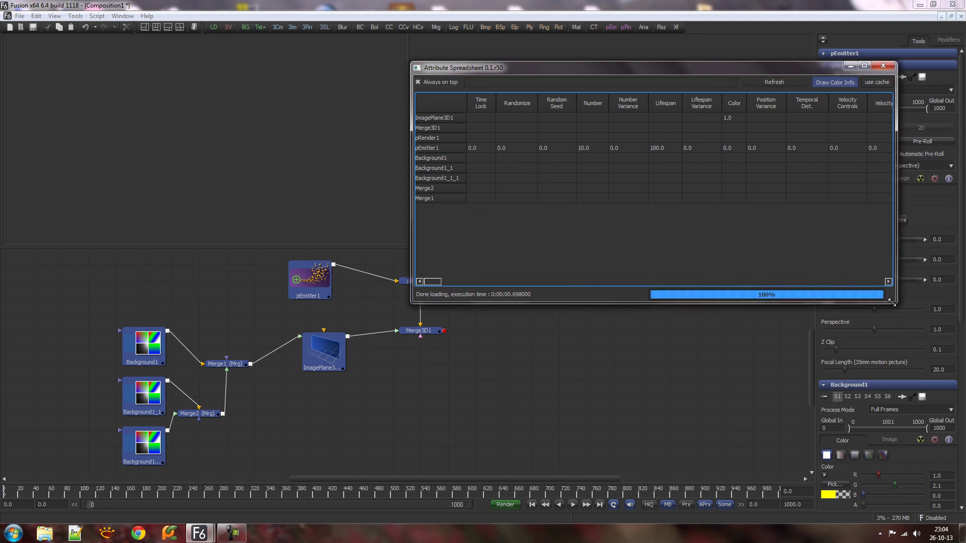